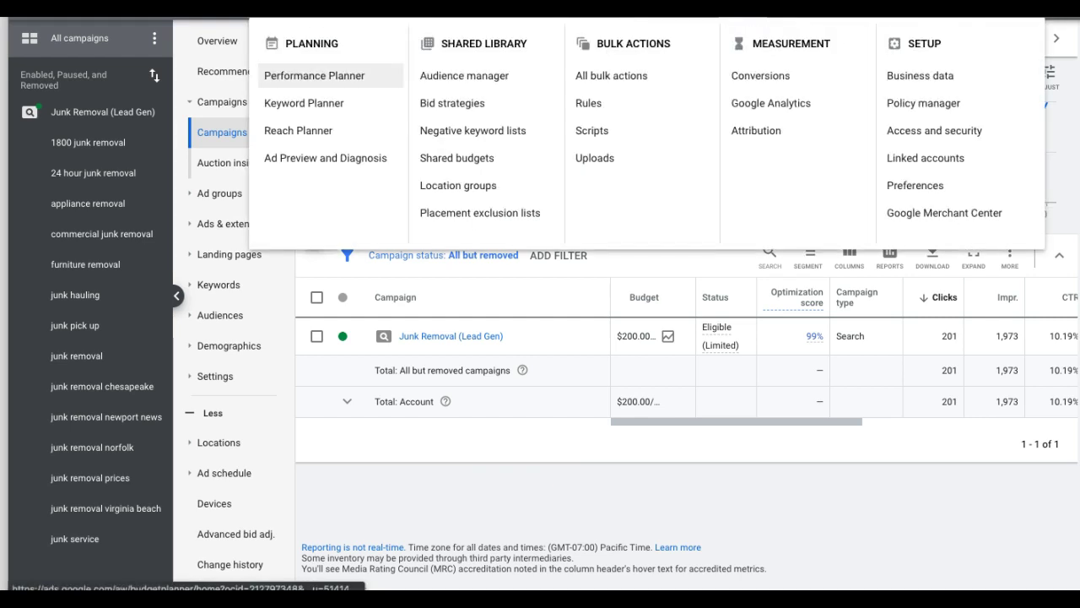
Open the account's conversion actions and start creating a new conversion action for the website
click(758, 77)
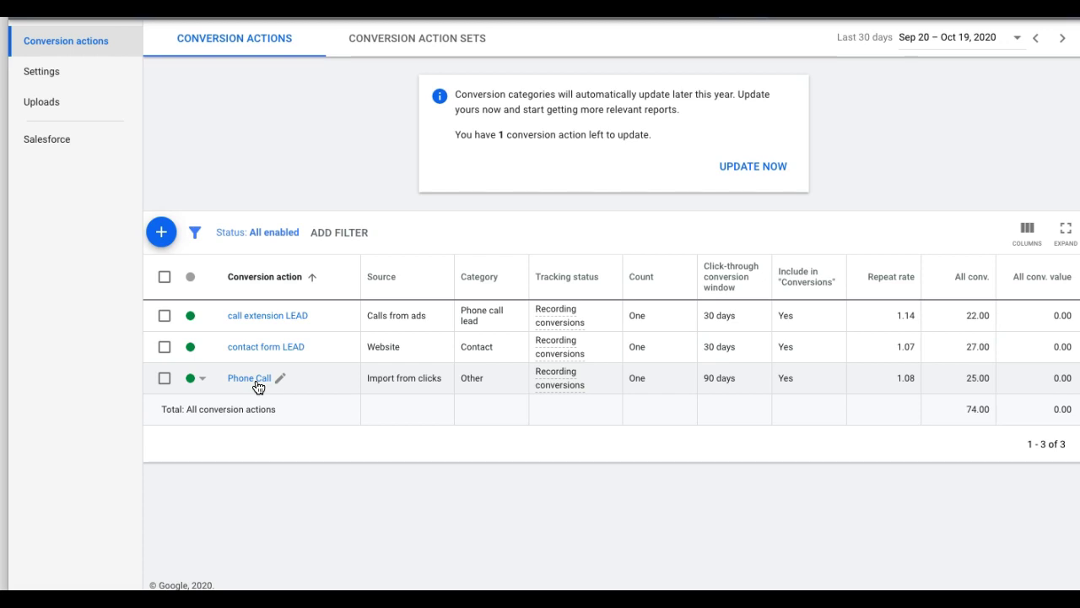
click(313, 478)
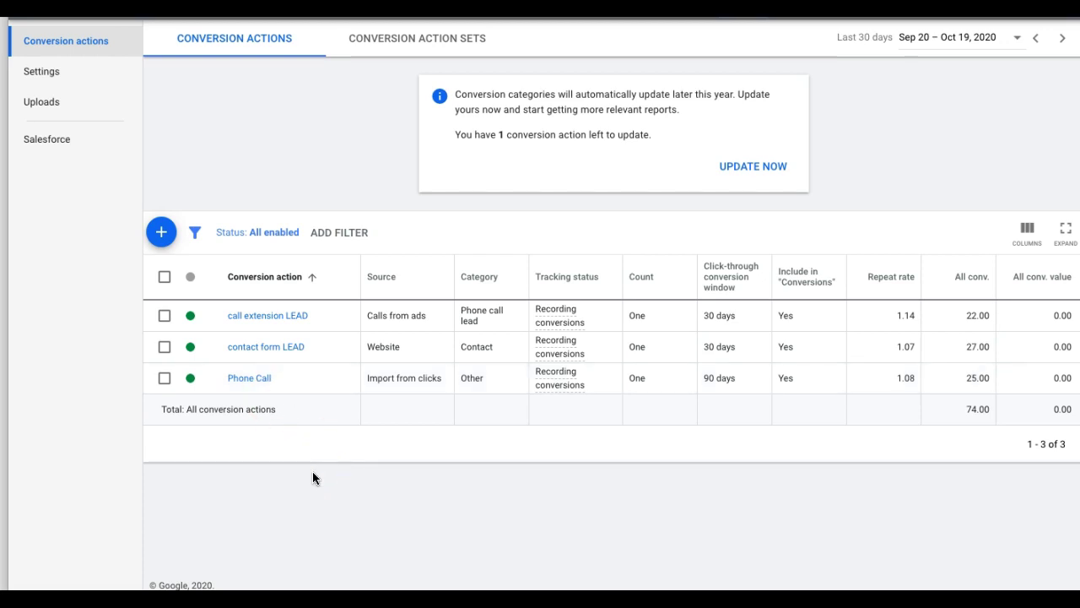
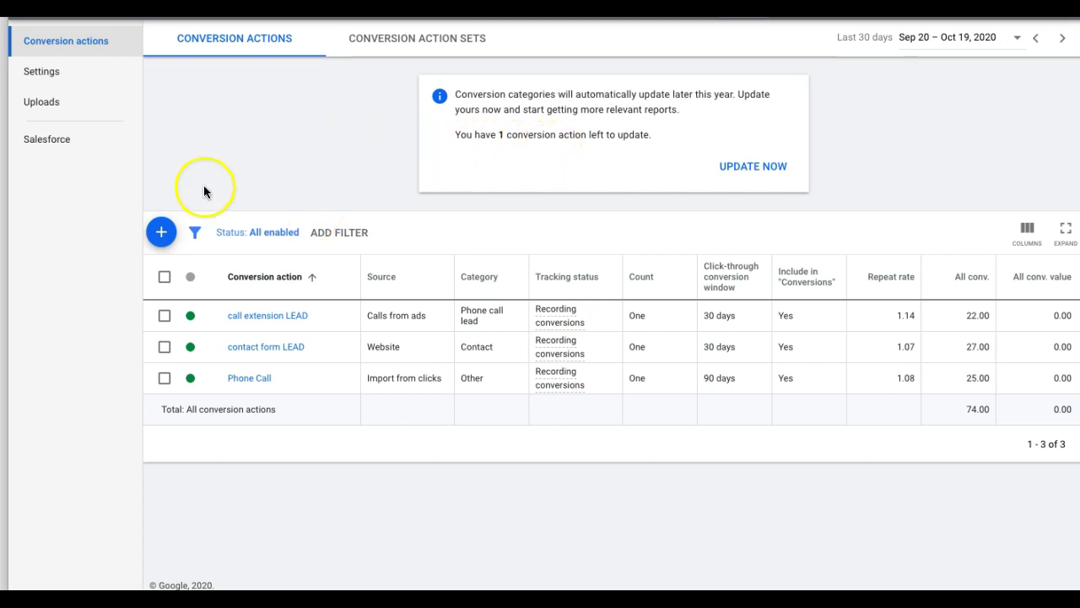
click(161, 232)
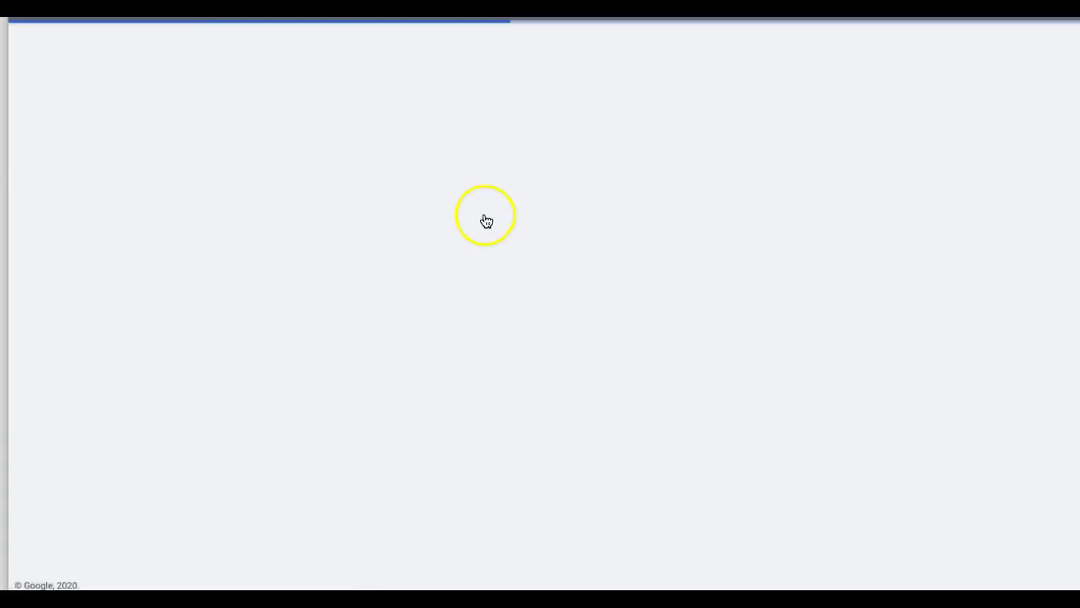
click(243, 203)
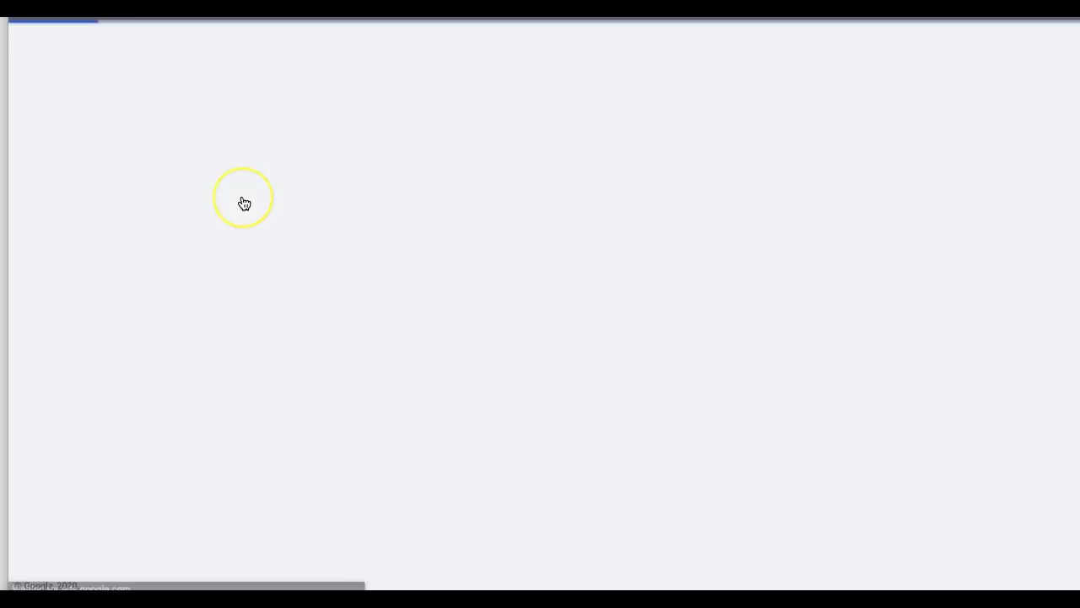
Set the new conversion action's category to Submit lead form
click(351, 241)
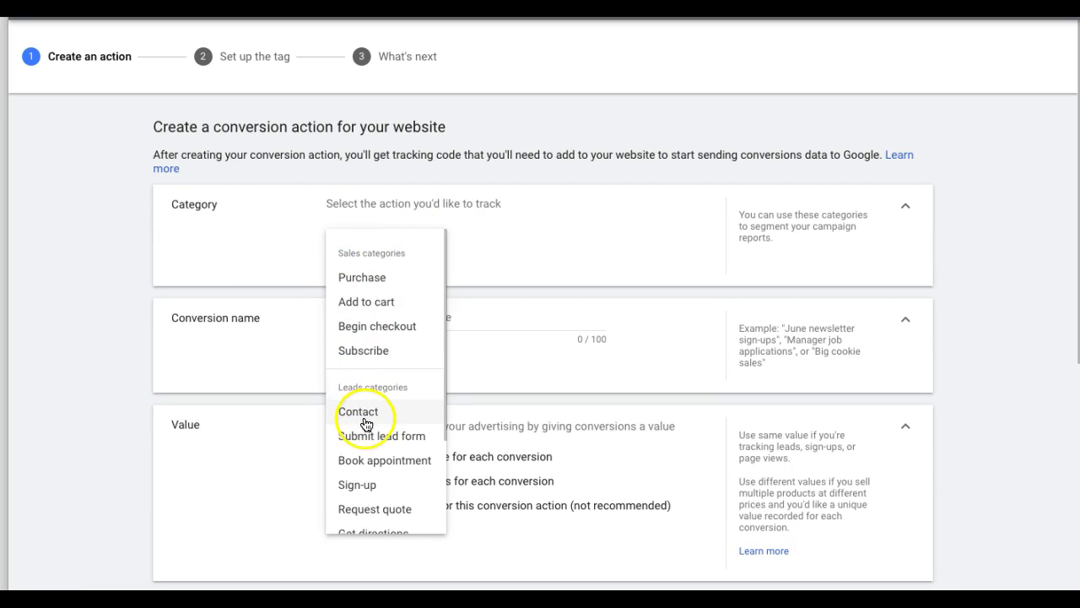
click(365, 421)
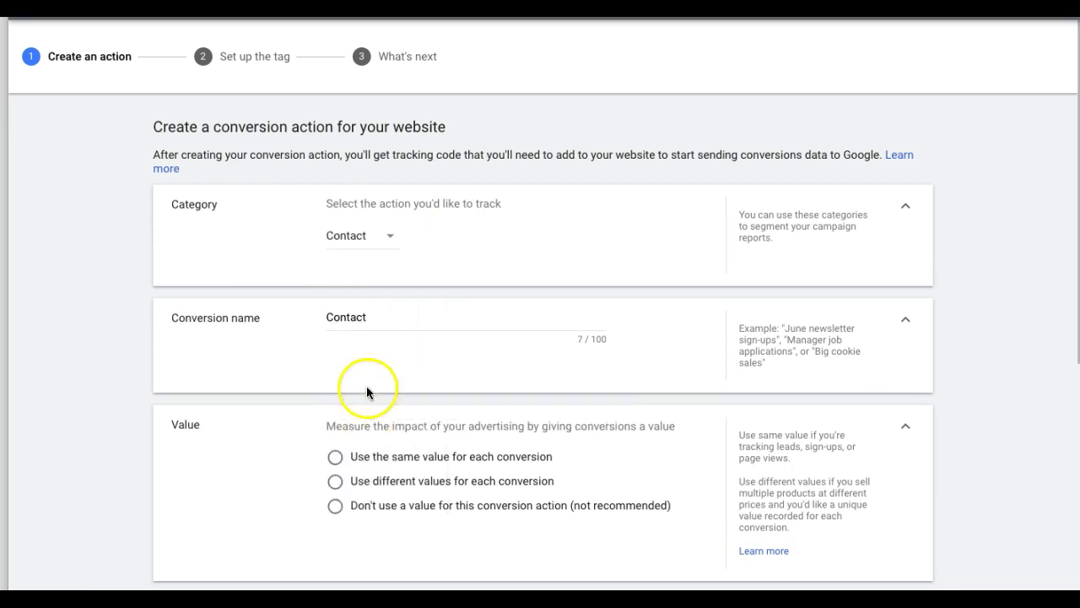
click(353, 240)
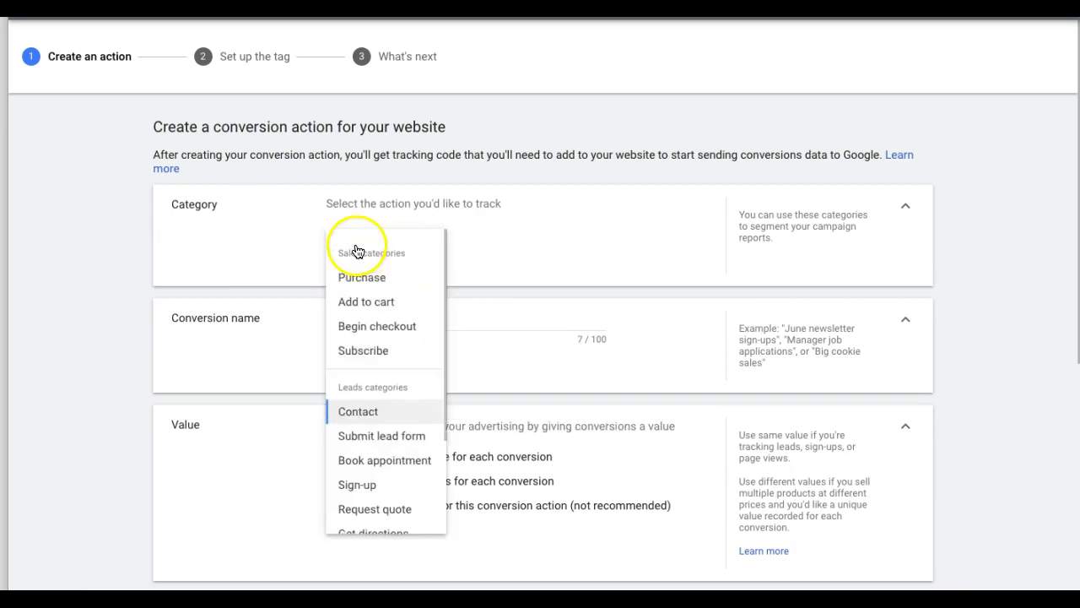
click(390, 446)
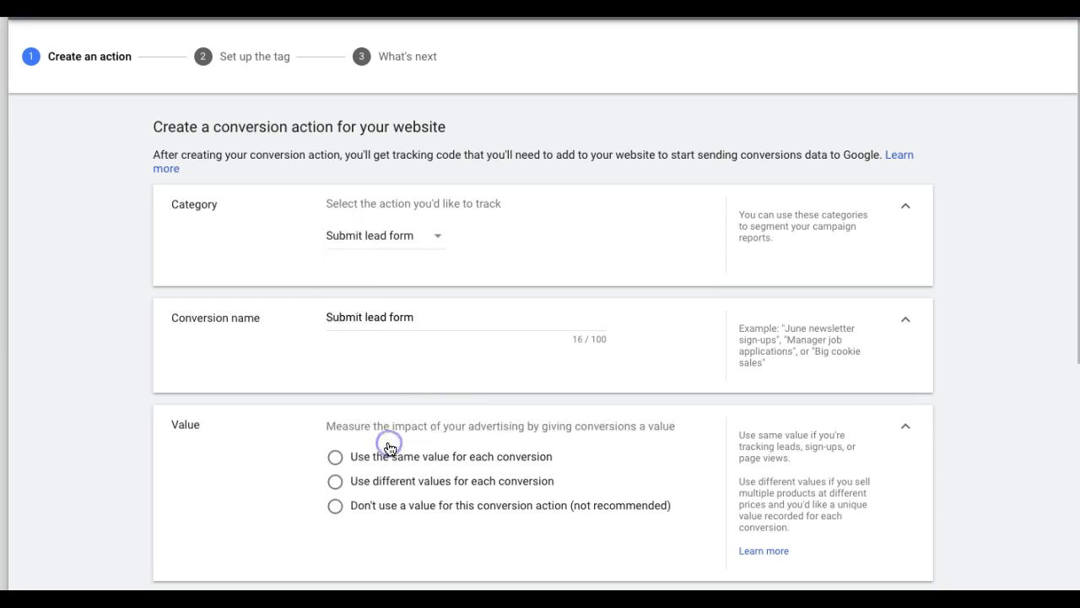
Change the conversion name to "Submitted lead form"
click(377, 318)
click(425, 317)
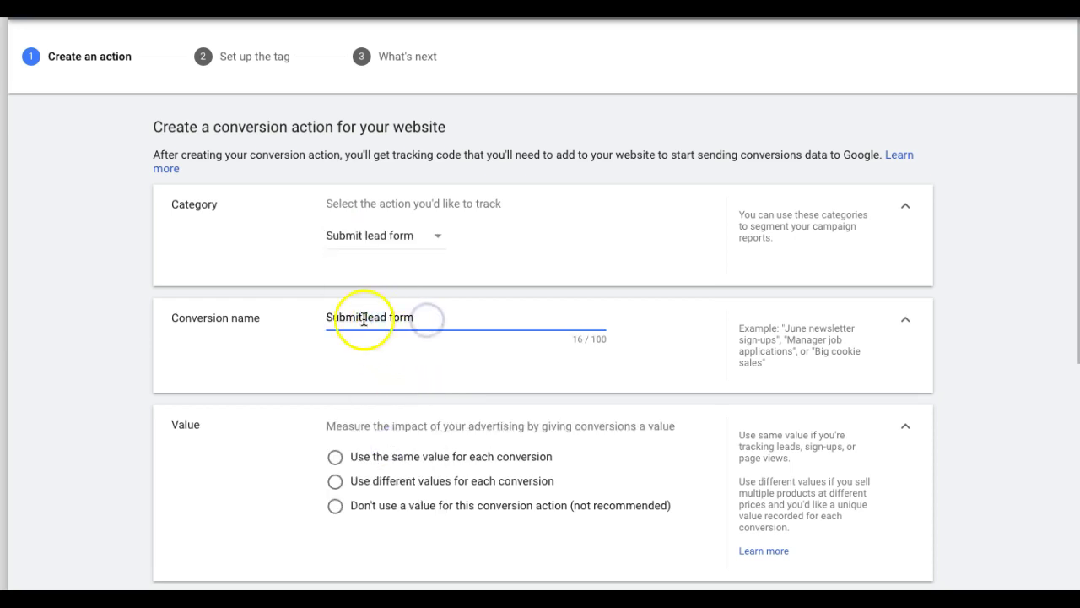
triple_click(330, 319)
click(386, 314)
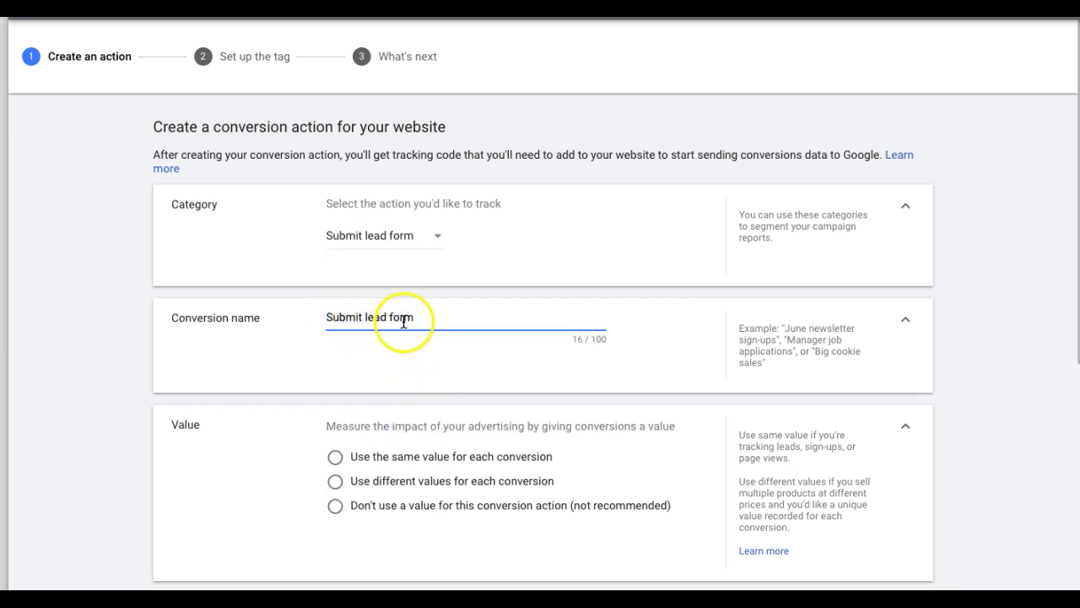
click(359, 314)
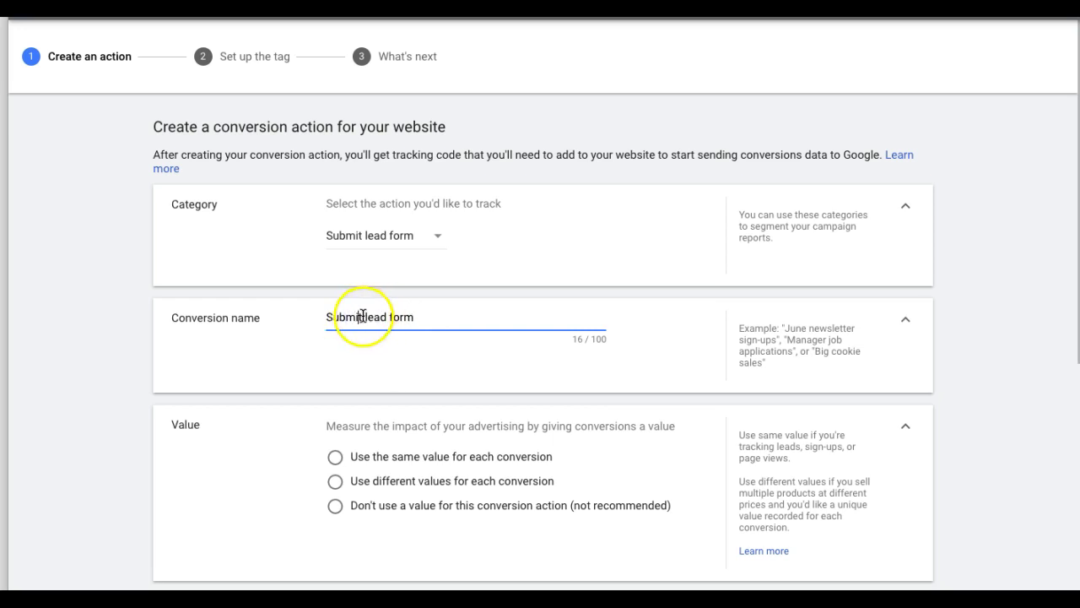
text(ted)
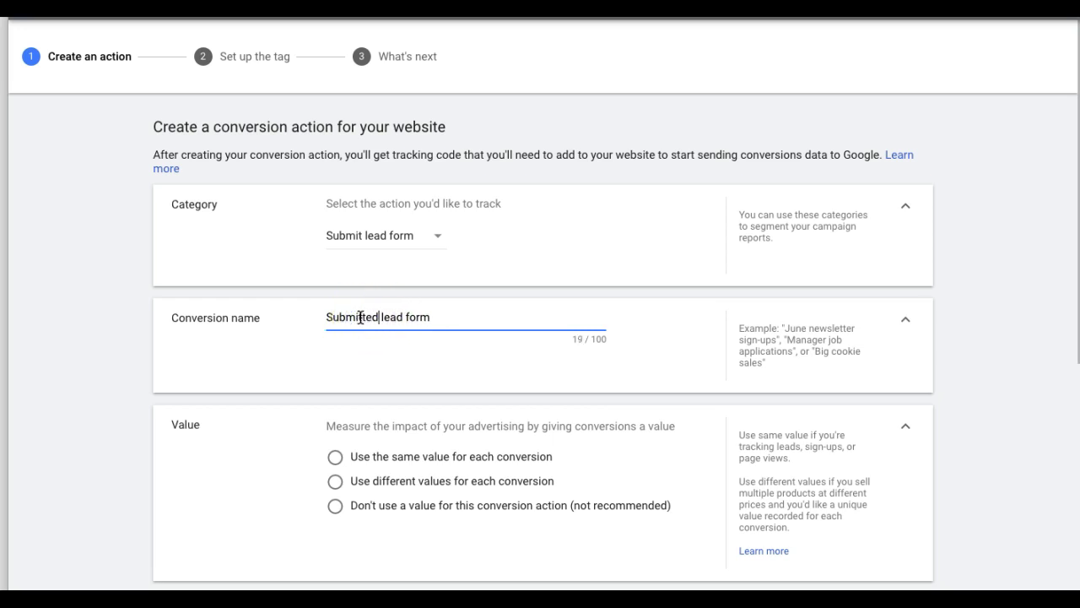
Set the conversion action's value option to not use a value
scroll(447, 338, down, 2)
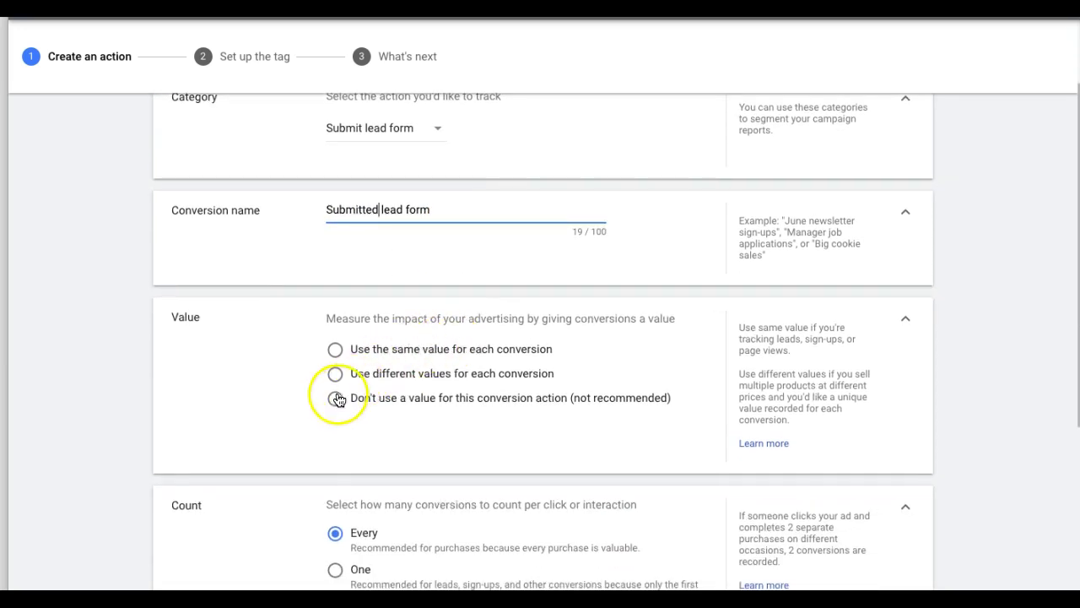
click(336, 398)
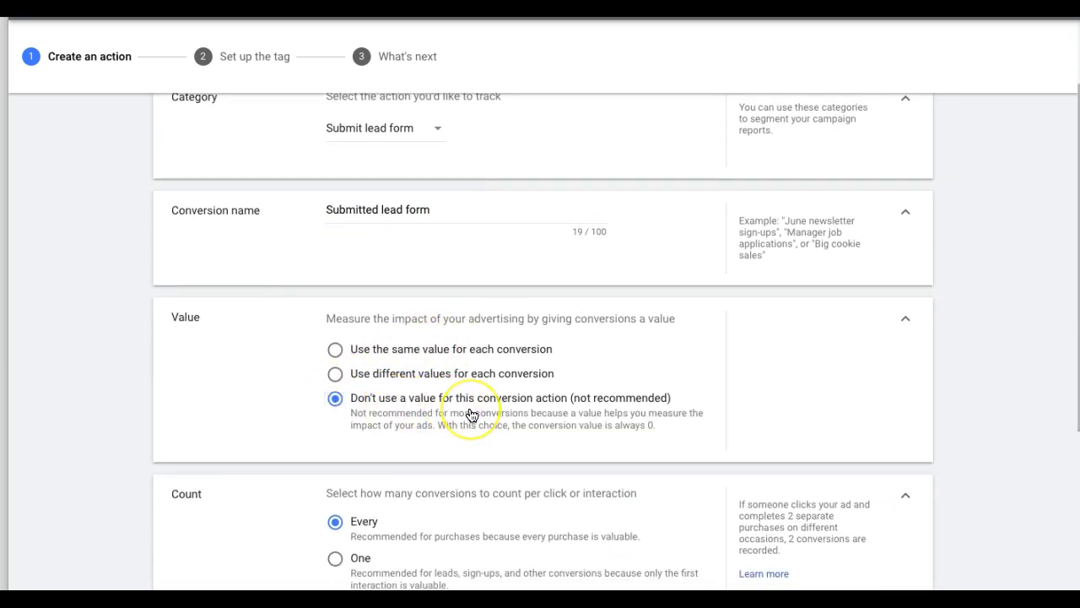
scroll(471, 414, down, 1)
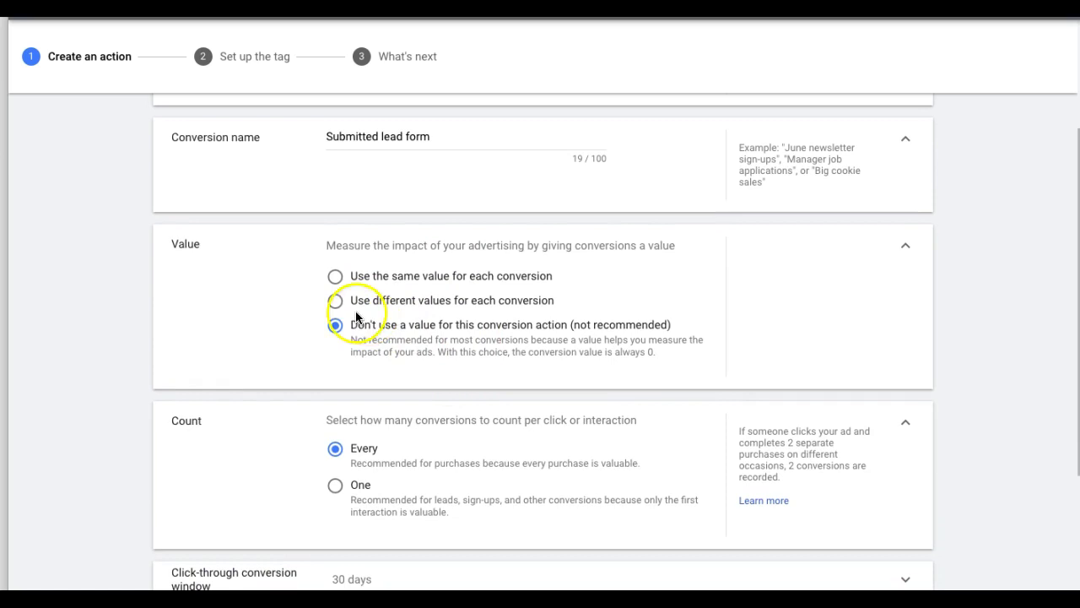
click(336, 300)
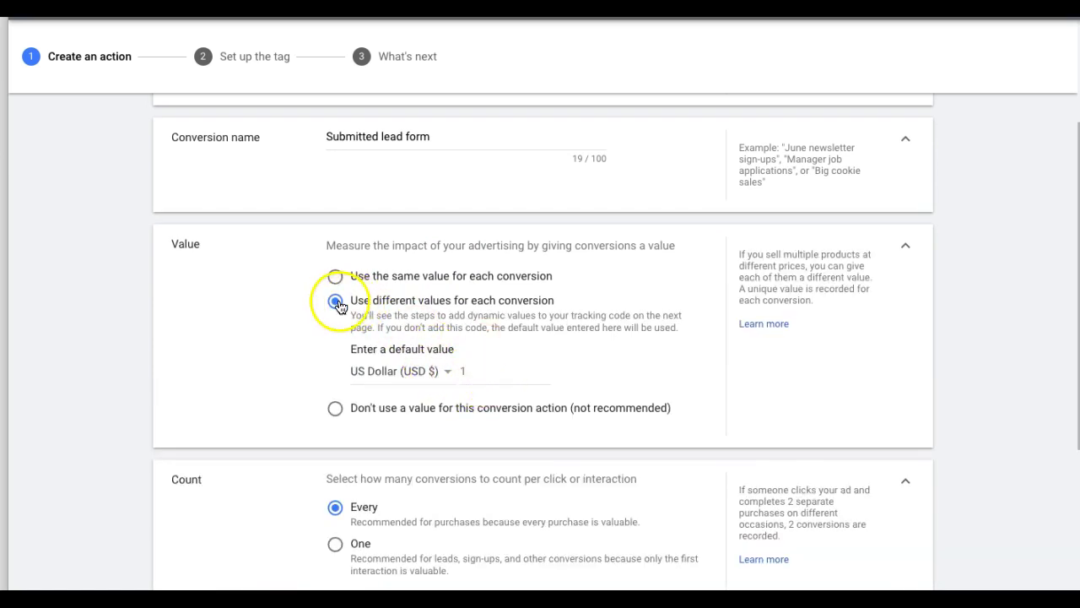
click(335, 408)
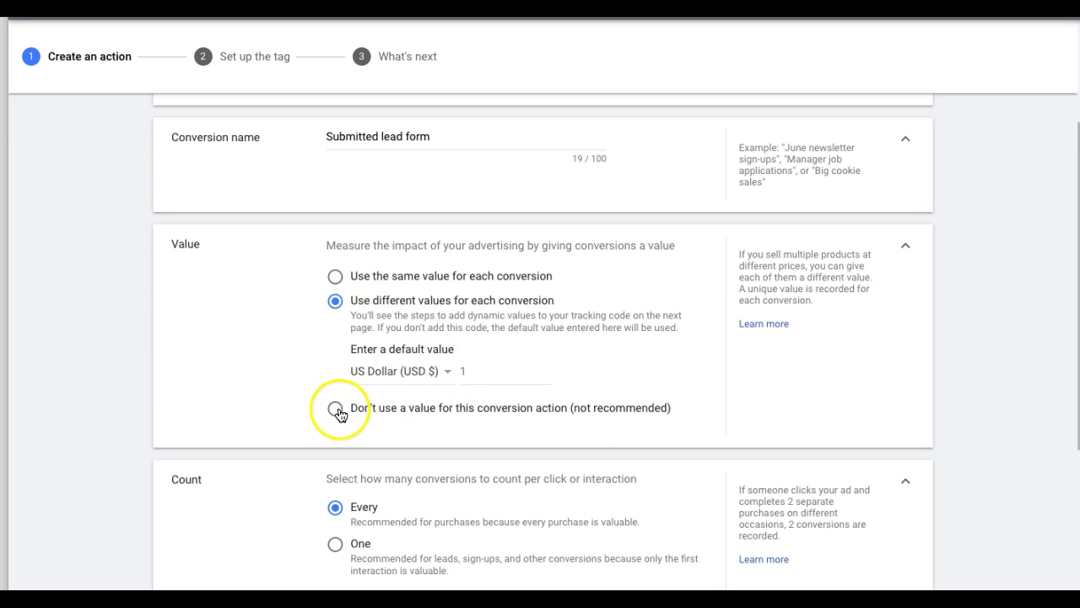
Set the conversion count to One per click or interaction
scroll(297, 346, down, 2)
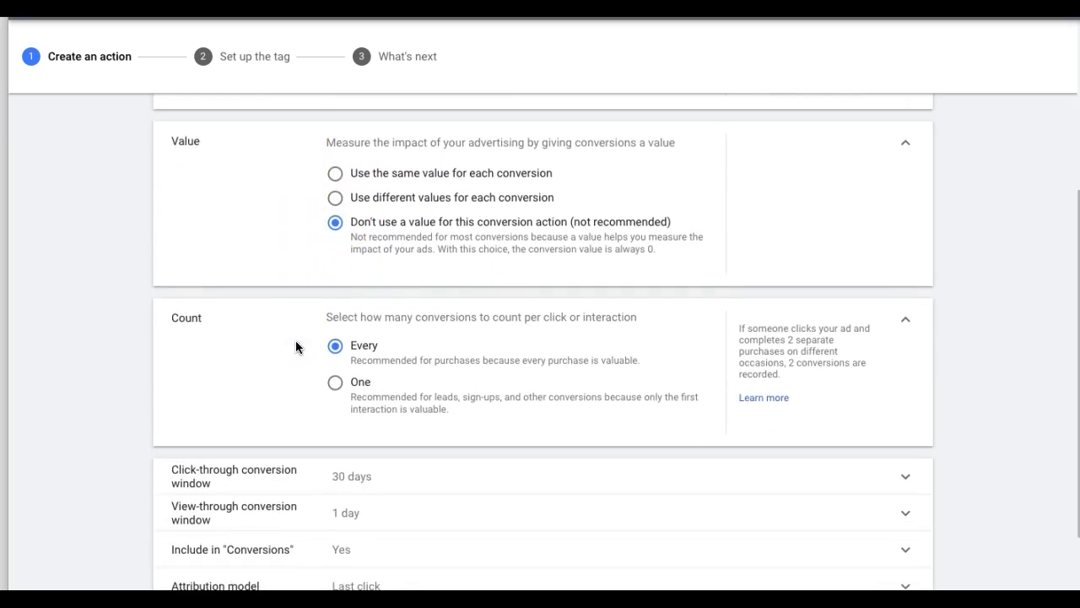
click(336, 387)
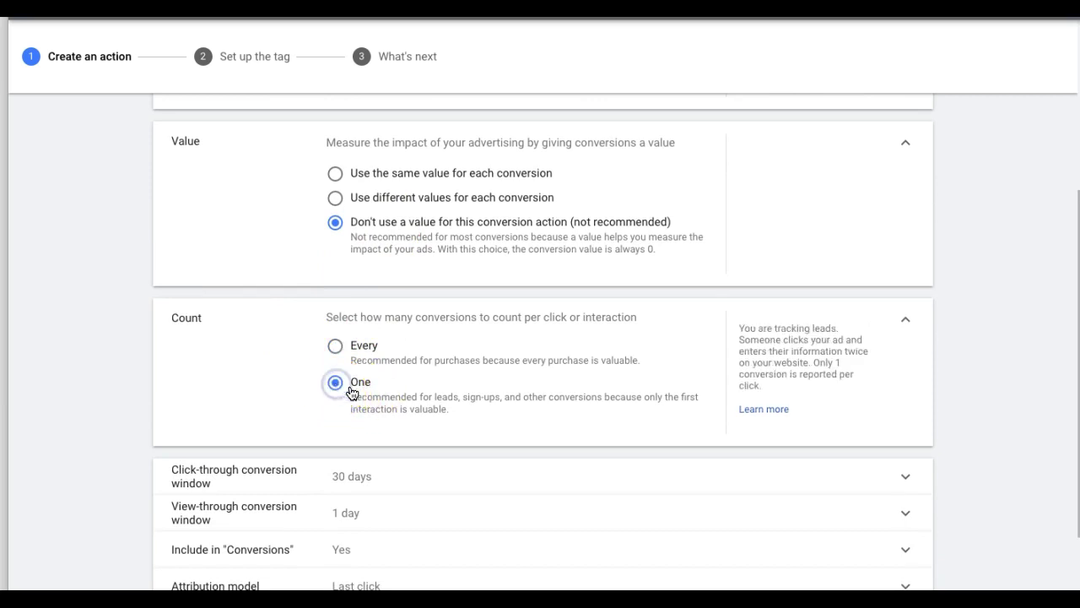
click(392, 401)
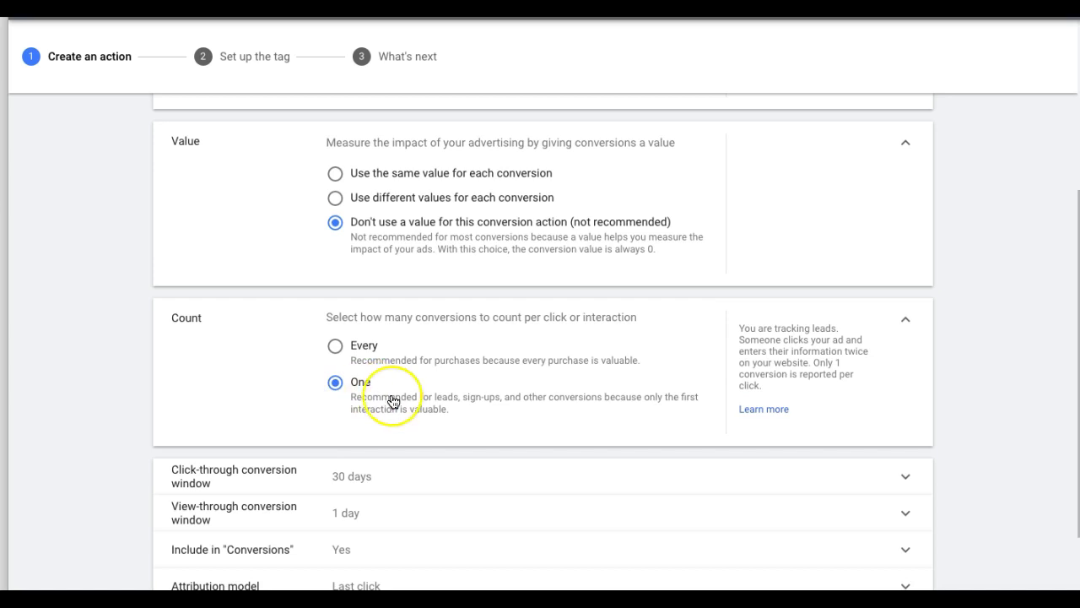
Expand the attribution model setting, check the available models and choose Last click
scroll(392, 402, down, 2)
click(378, 306)
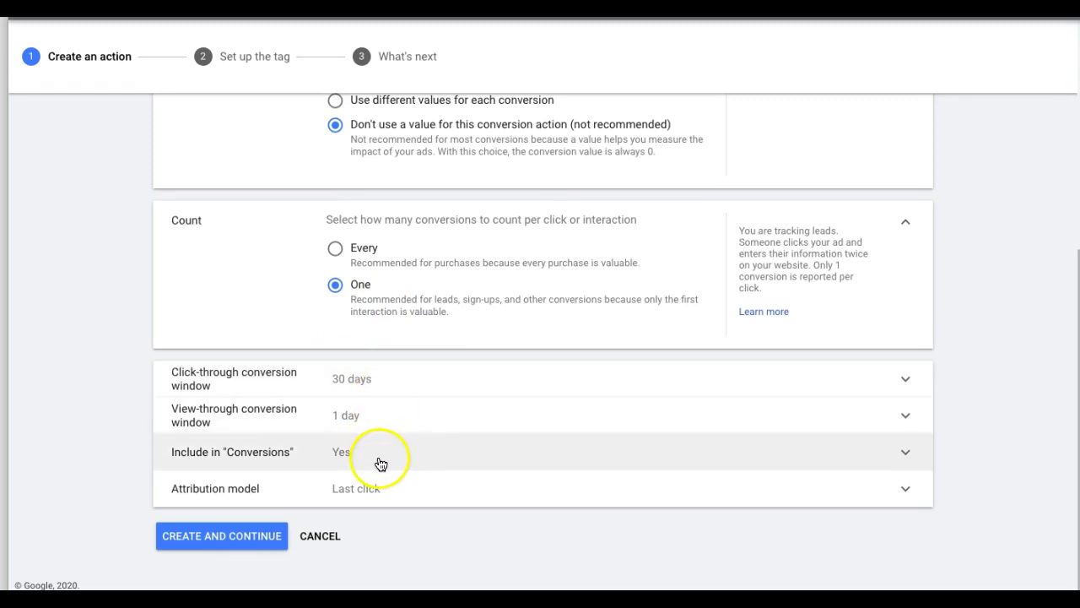
click(417, 501)
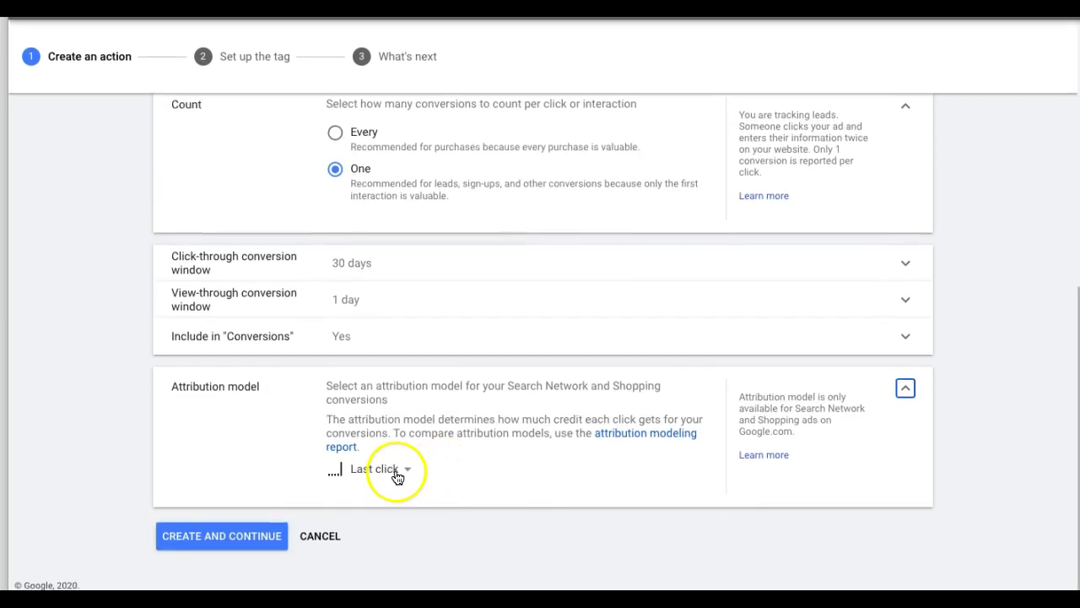
click(397, 470)
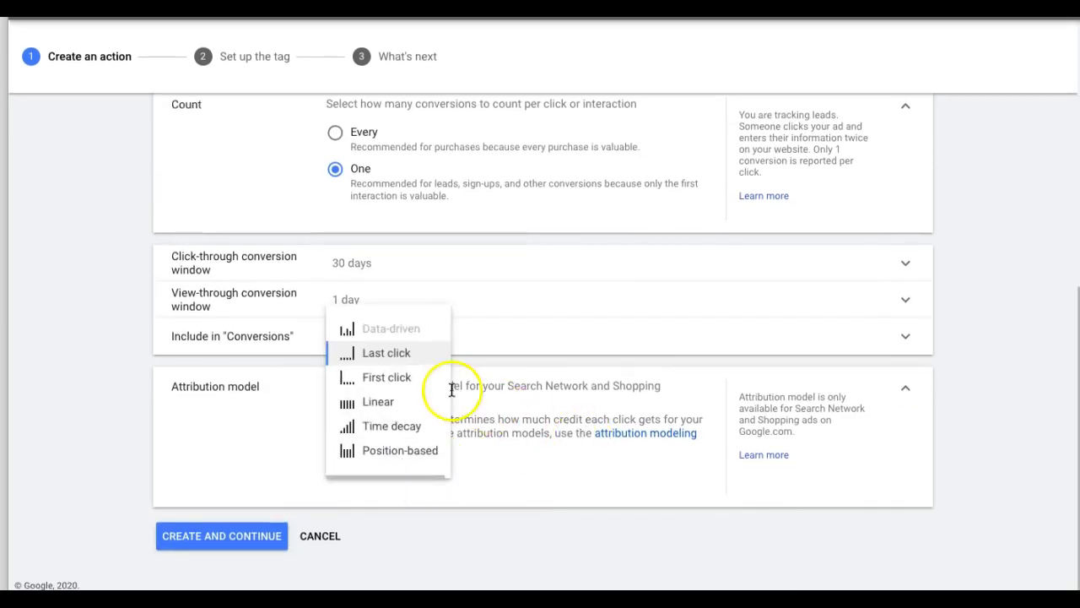
mouse_move(405, 454)
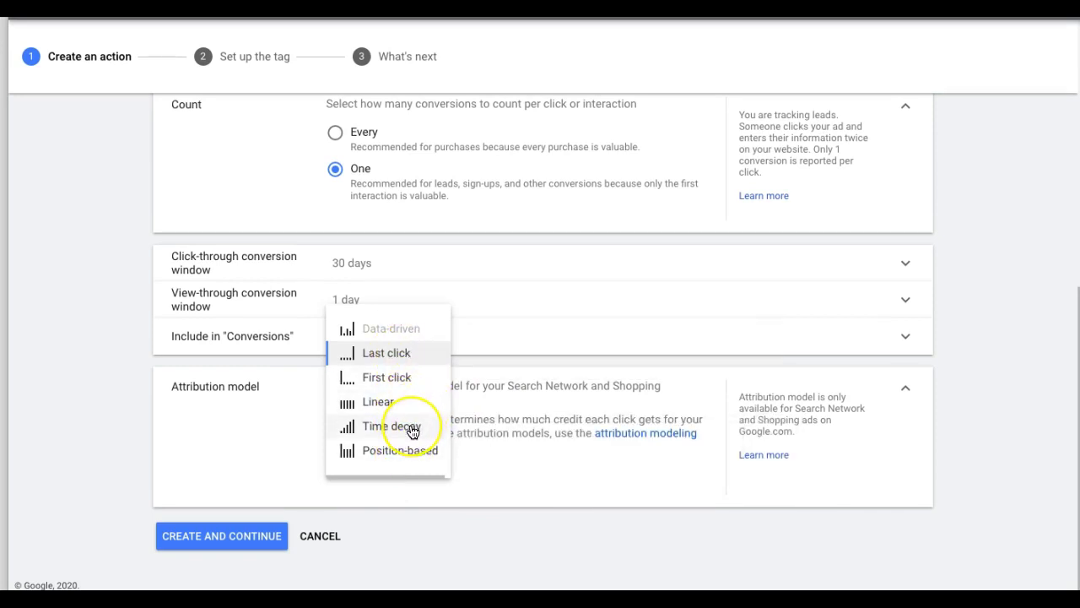
mouse_move(412, 431)
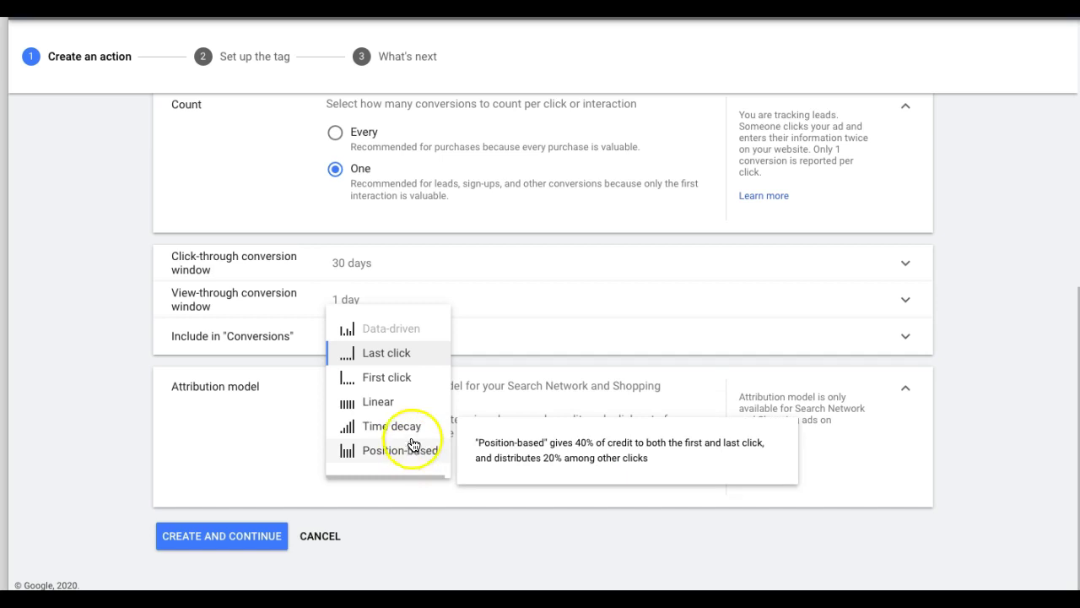
mouse_move(391, 357)
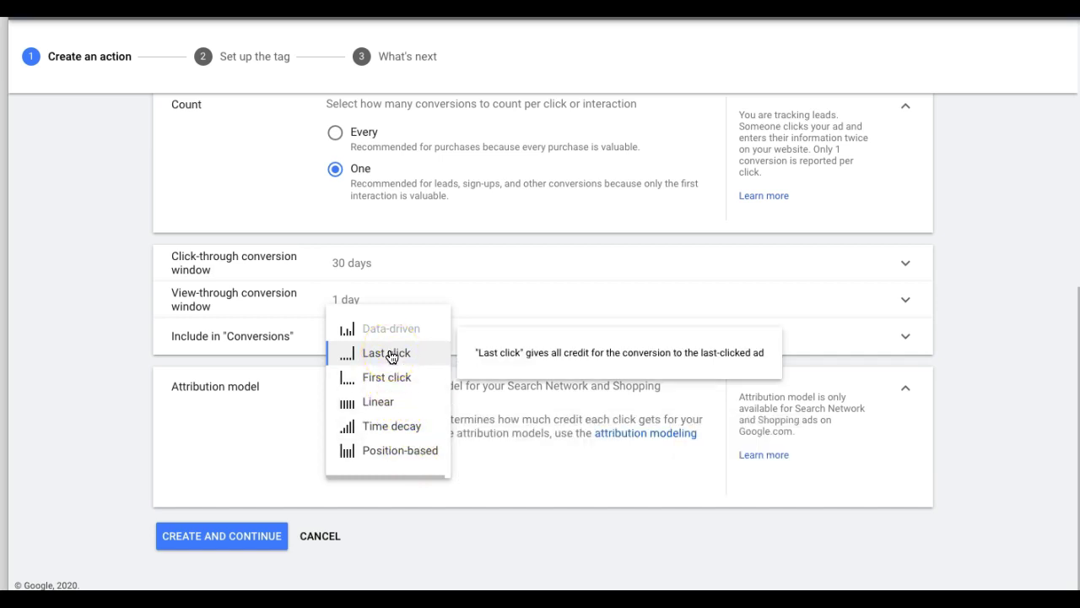
click(392, 356)
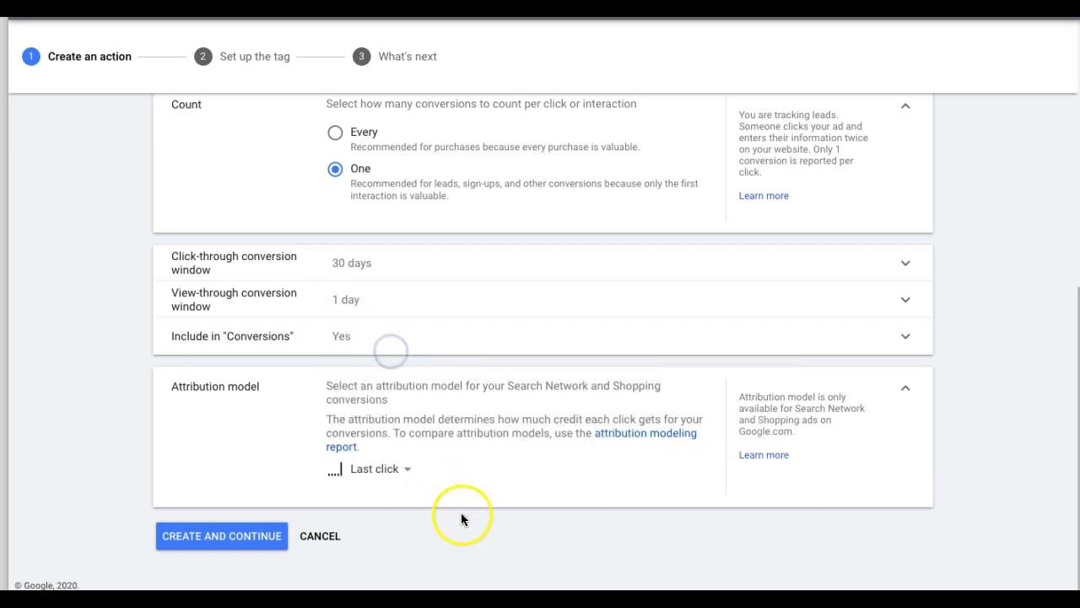
Create the conversion action and choose to install the tag yourself
click(220, 544)
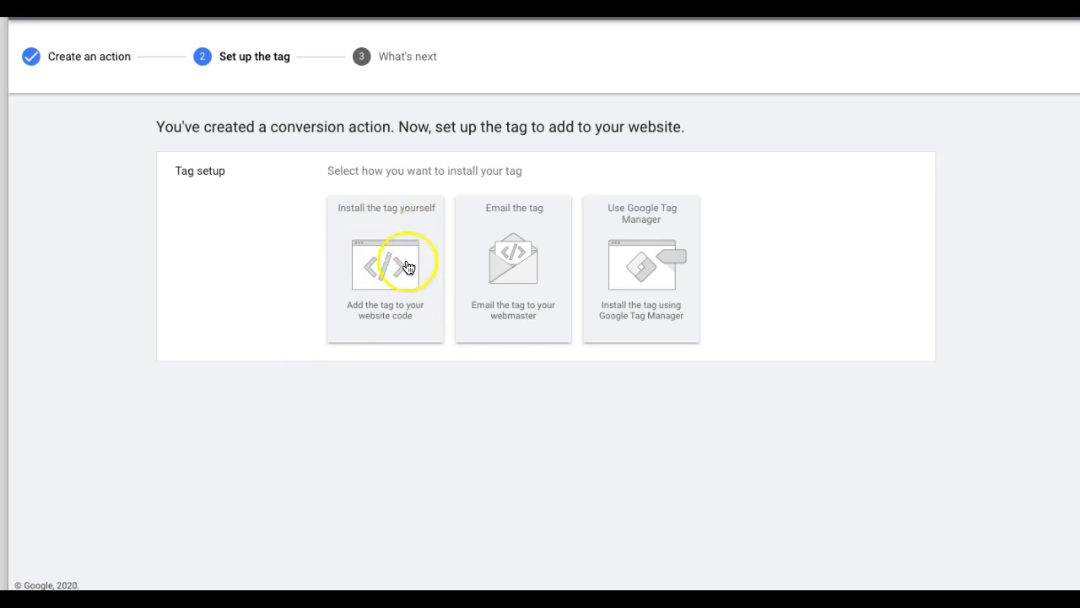
click(388, 281)
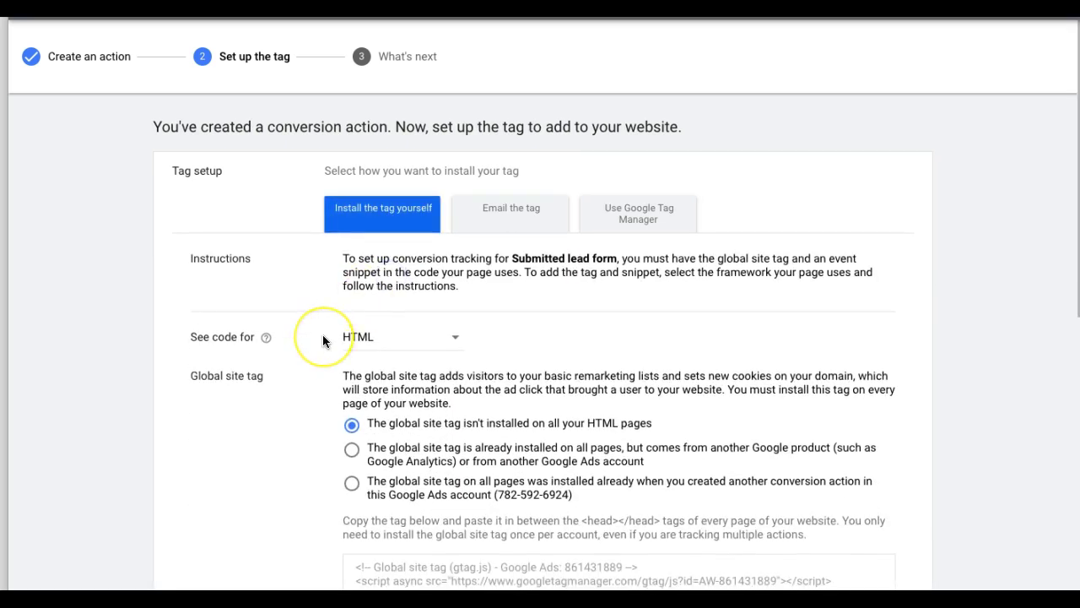
Select the whole global site tag code snippet in the HTML tag setup instructions
scroll(323, 335, down, 3)
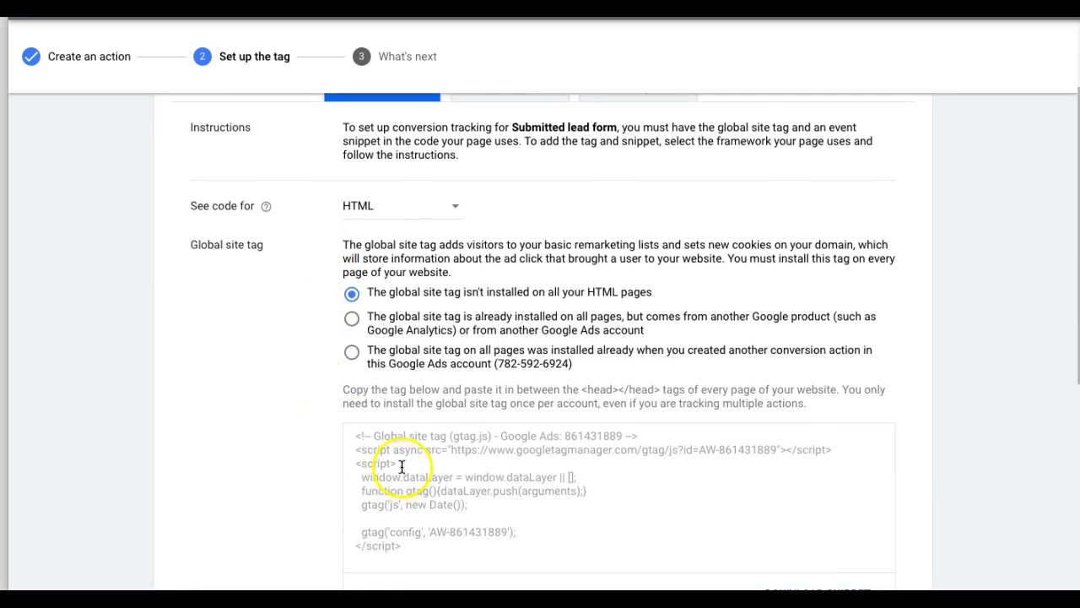
scroll(300, 408, down, 1)
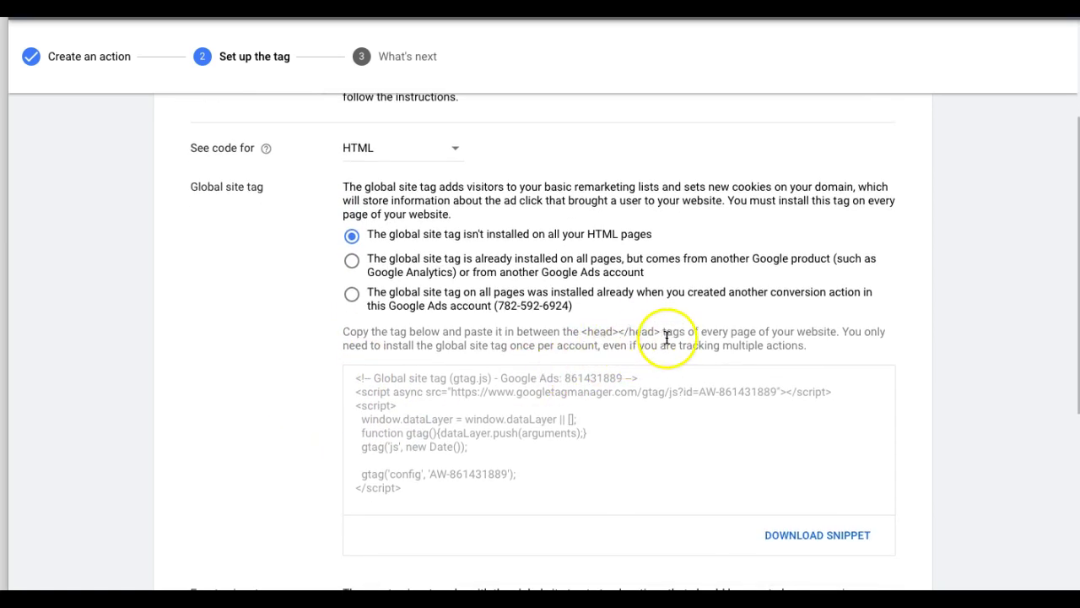
click(489, 399)
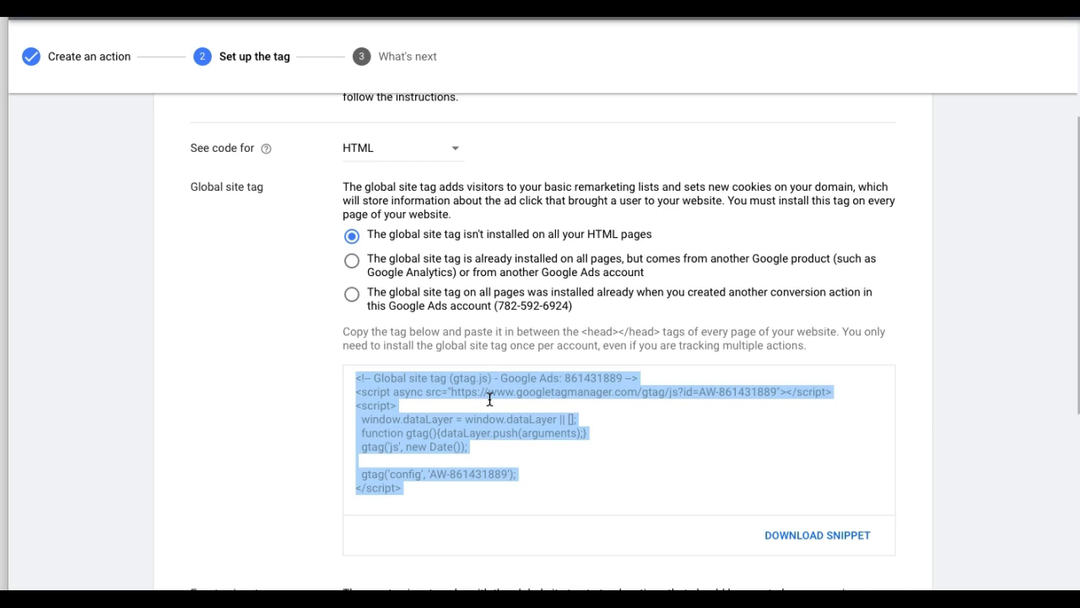
click(291, 396)
Switch to the landing page editor, look over the junk removal page and check the global site tag in its head code
scroll(425, 404, down, 1)
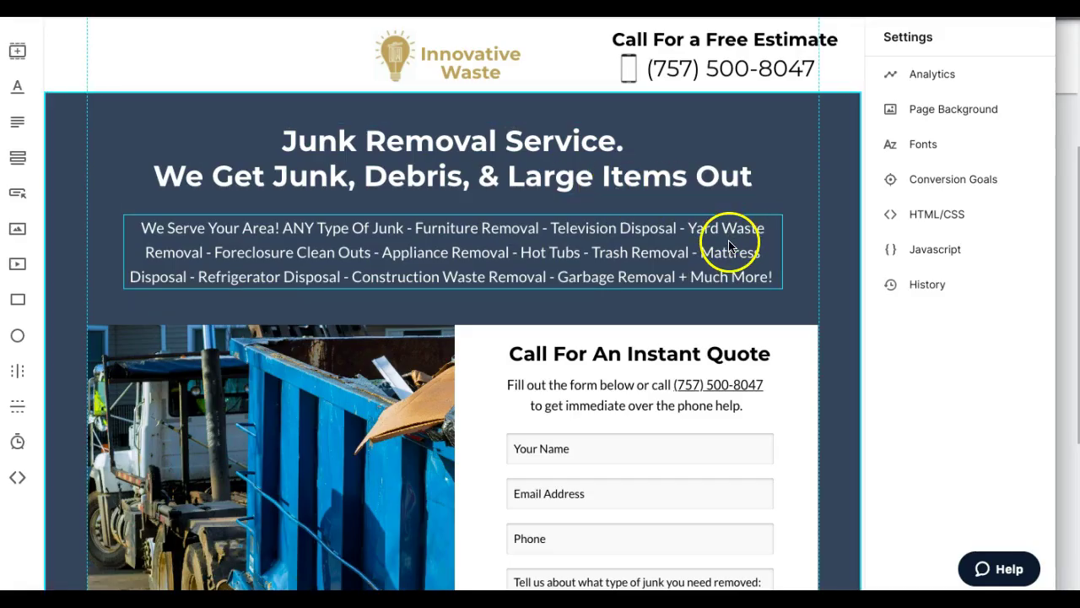
scroll(596, 254, down, 10)
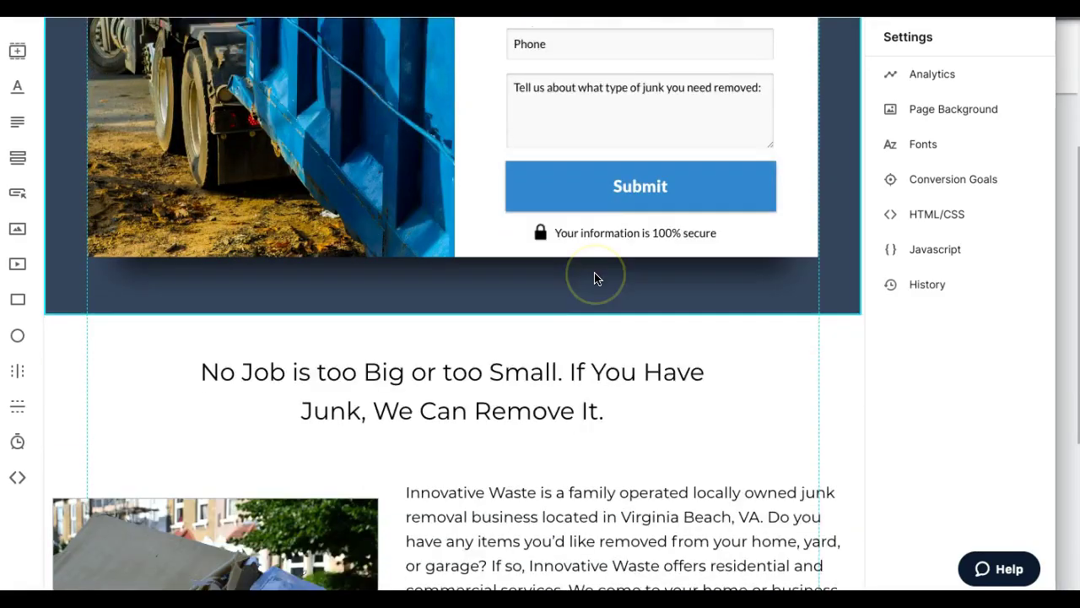
scroll(596, 278, down, 3)
scroll(595, 278, up, 15)
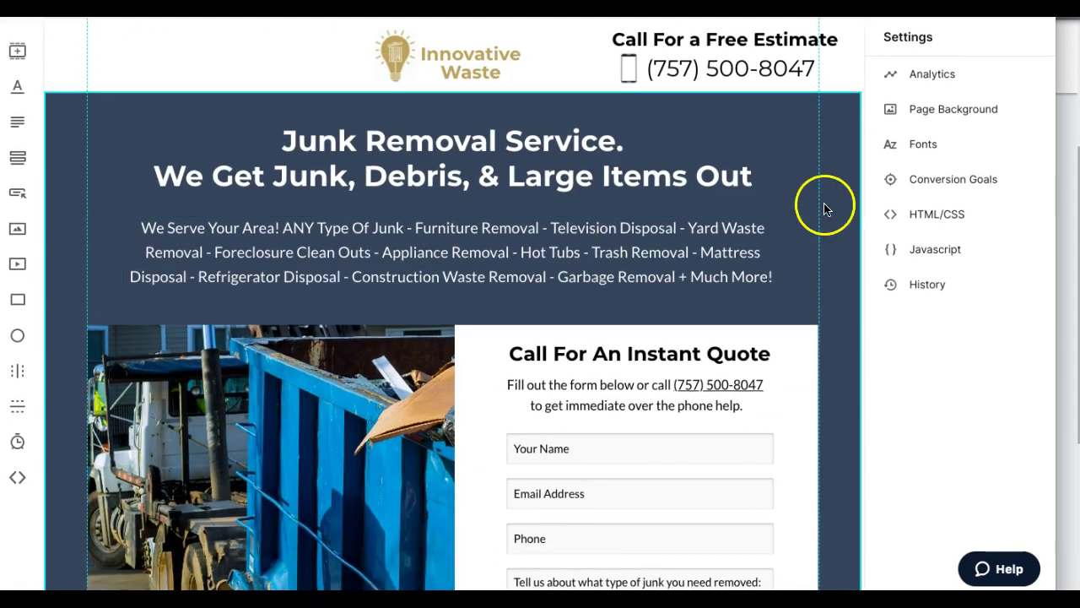
click(929, 218)
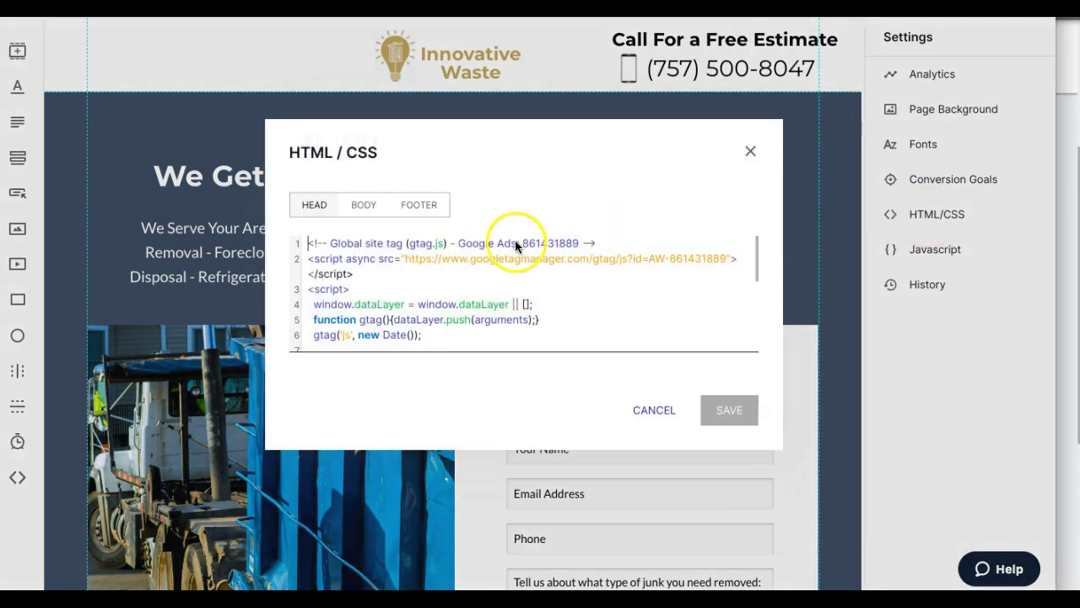
scroll(394, 263, down, 1)
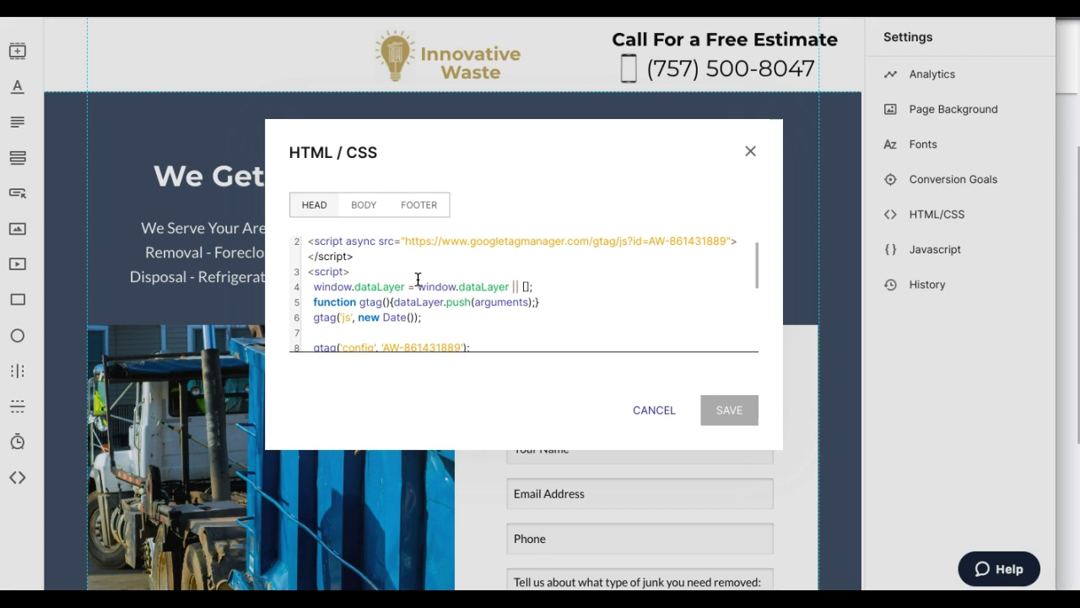
click(664, 412)
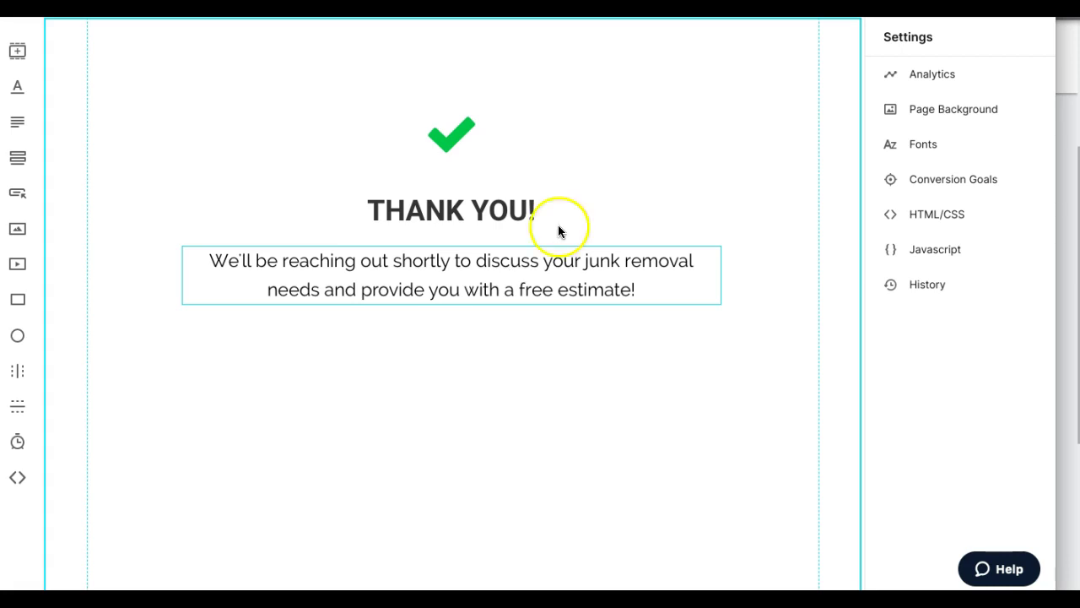
Select the page-load event snippet in Google Ads and compare it with the head code of the landing page's thank-you page
click(935, 225)
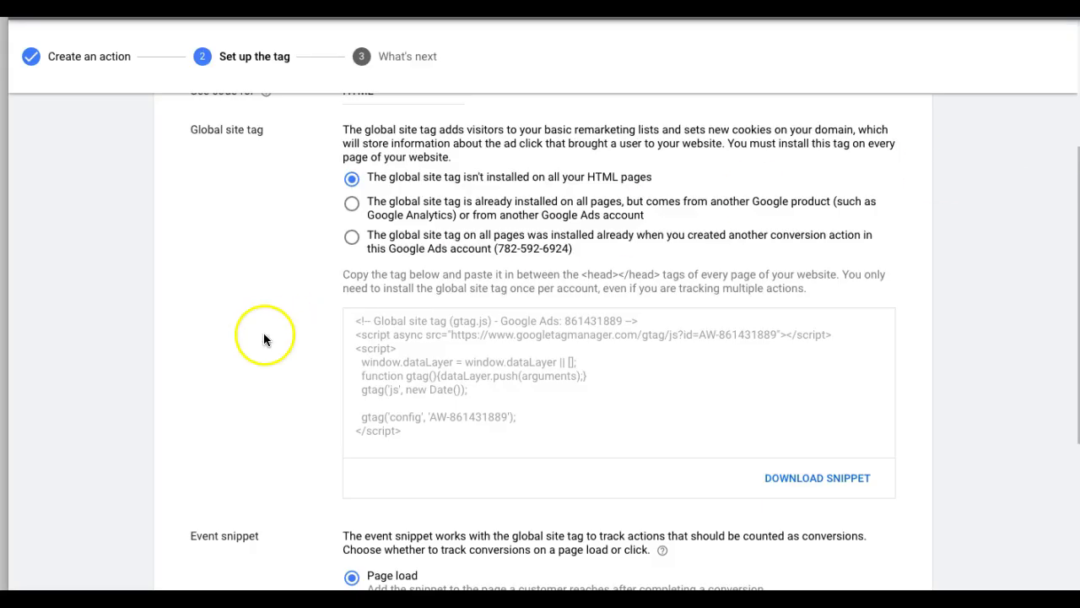
scroll(264, 338, down, 3)
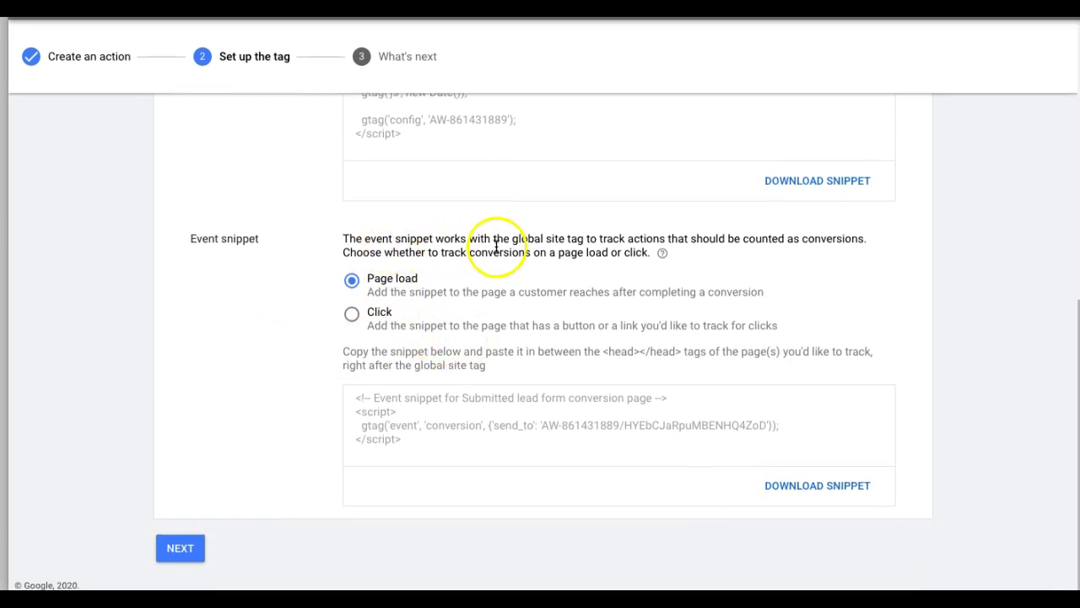
click(466, 421)
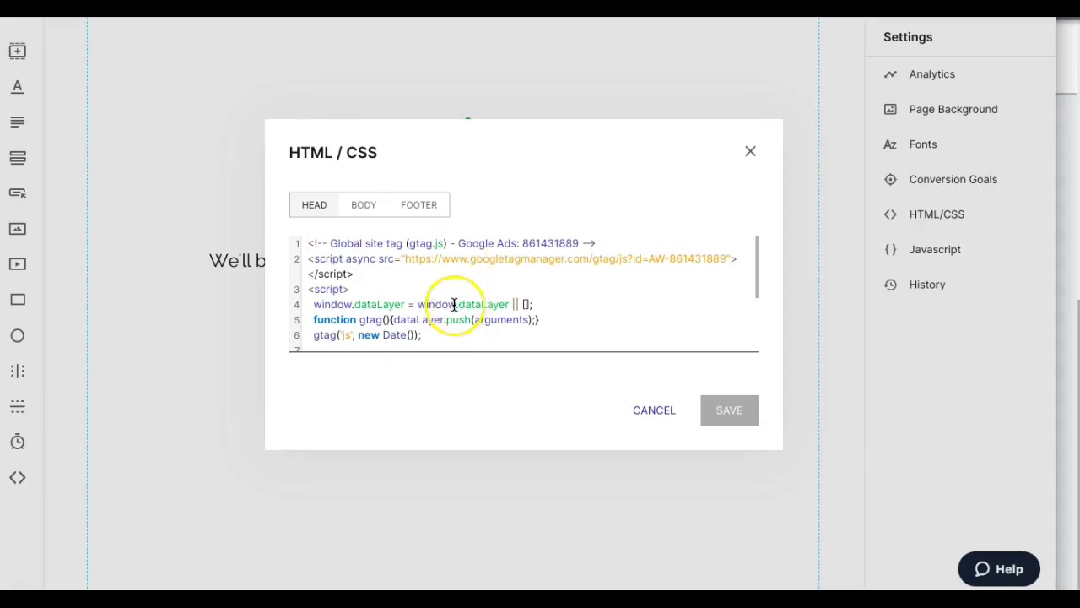
scroll(443, 304, down, 3)
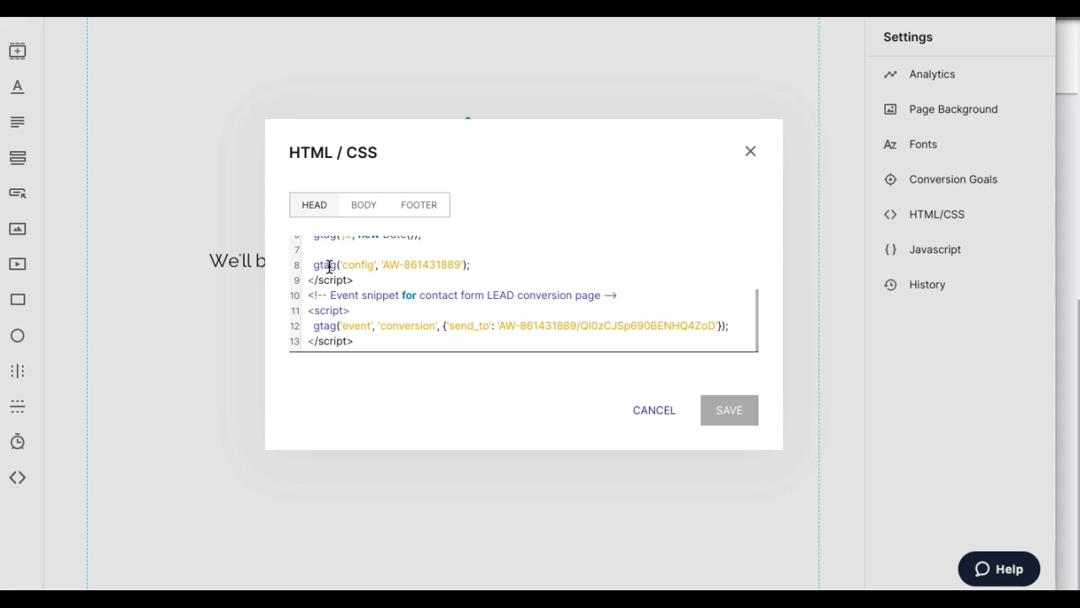
click(666, 410)
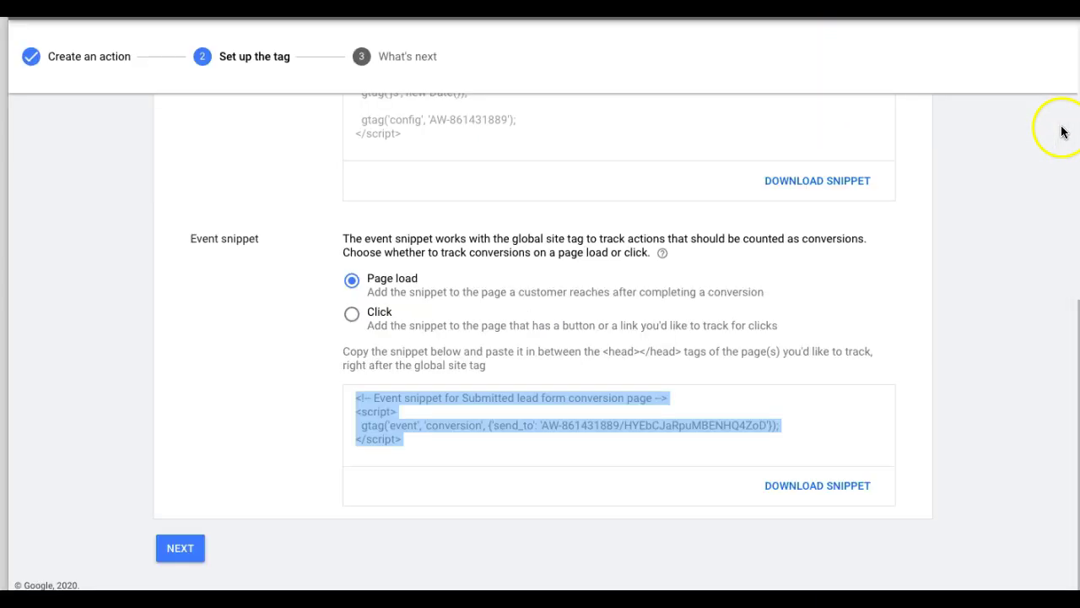
Finish the conversion action setup, remove the Submitted lead form conversion action and clear the row selection
click(169, 545)
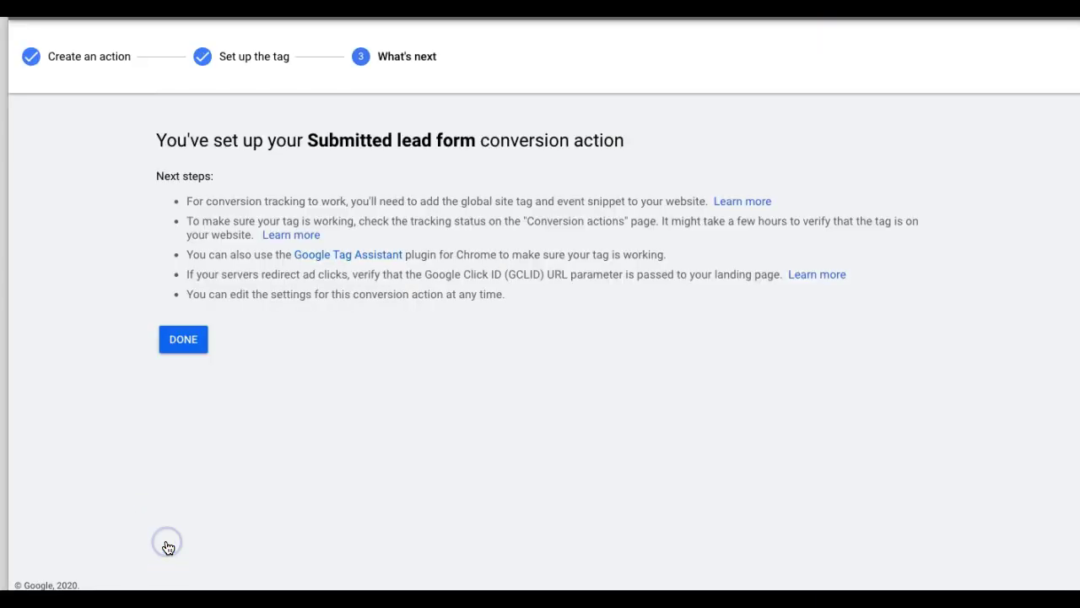
click(181, 341)
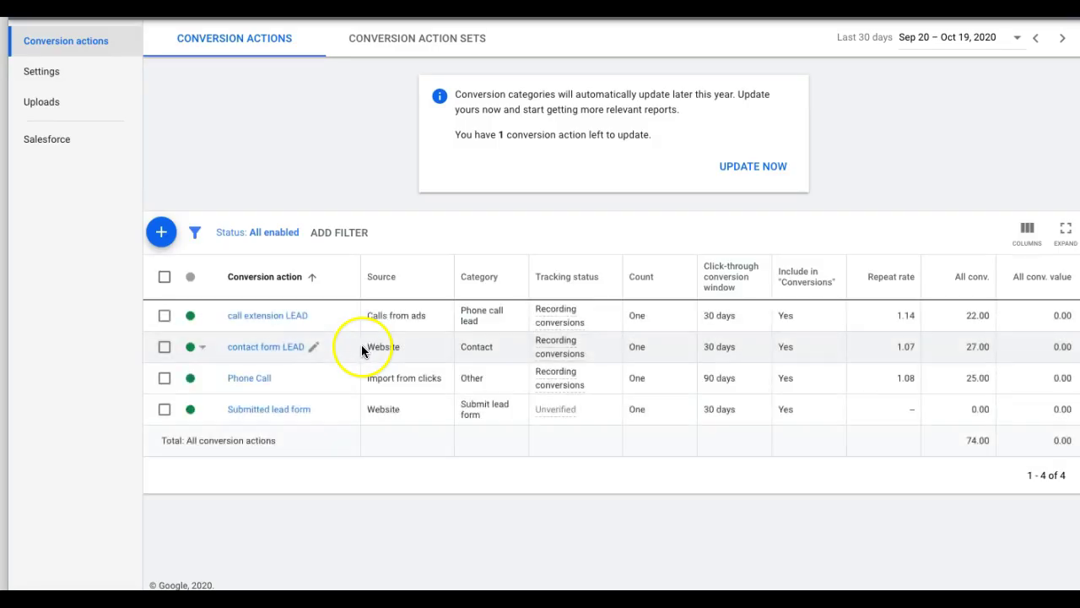
click(165, 409)
click(261, 237)
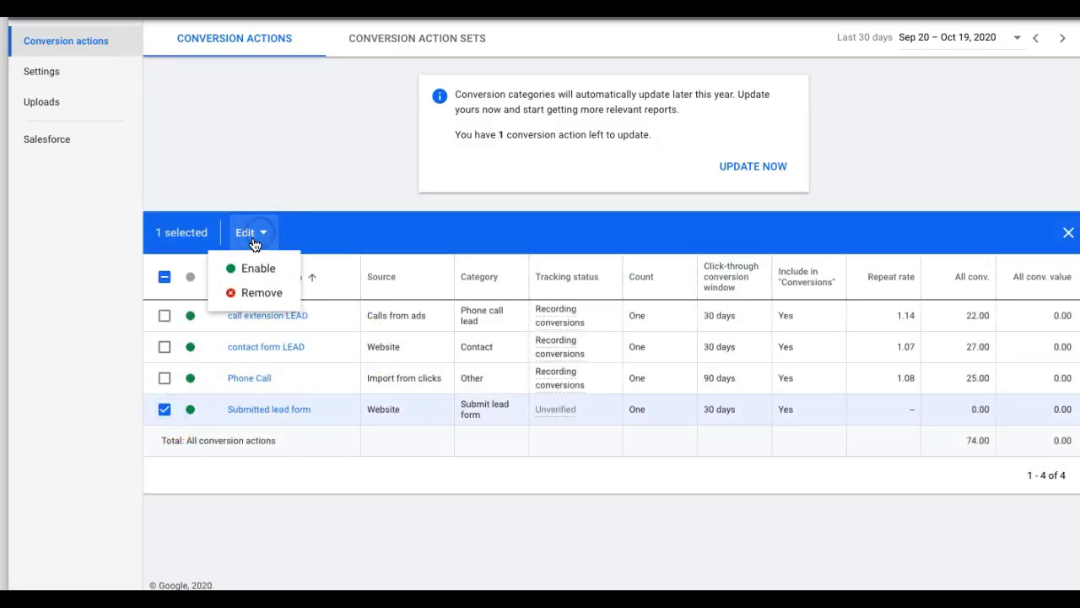
click(255, 292)
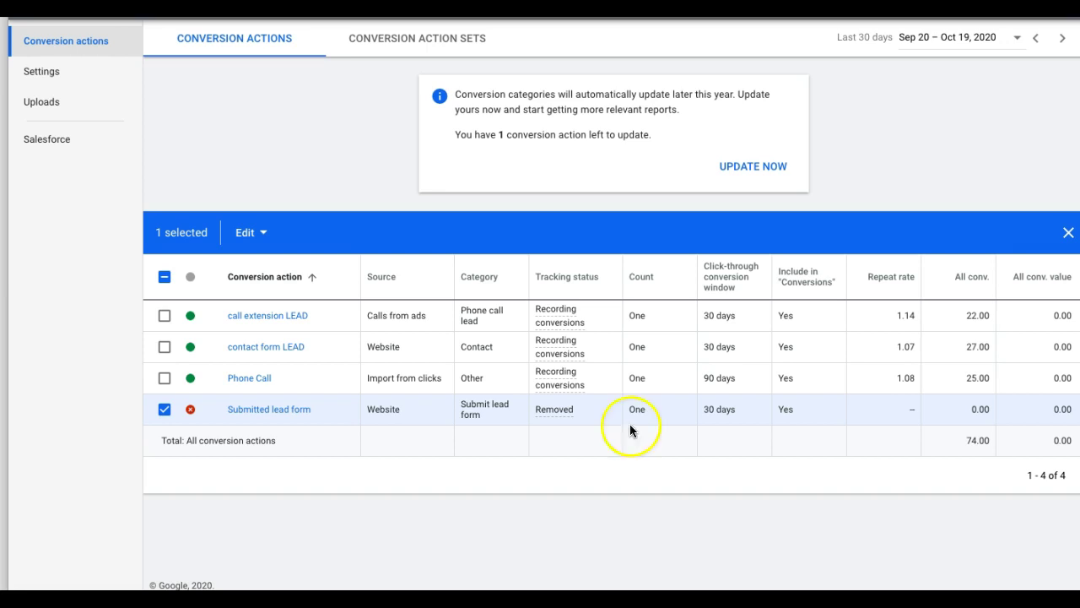
mouse_move(301, 276)
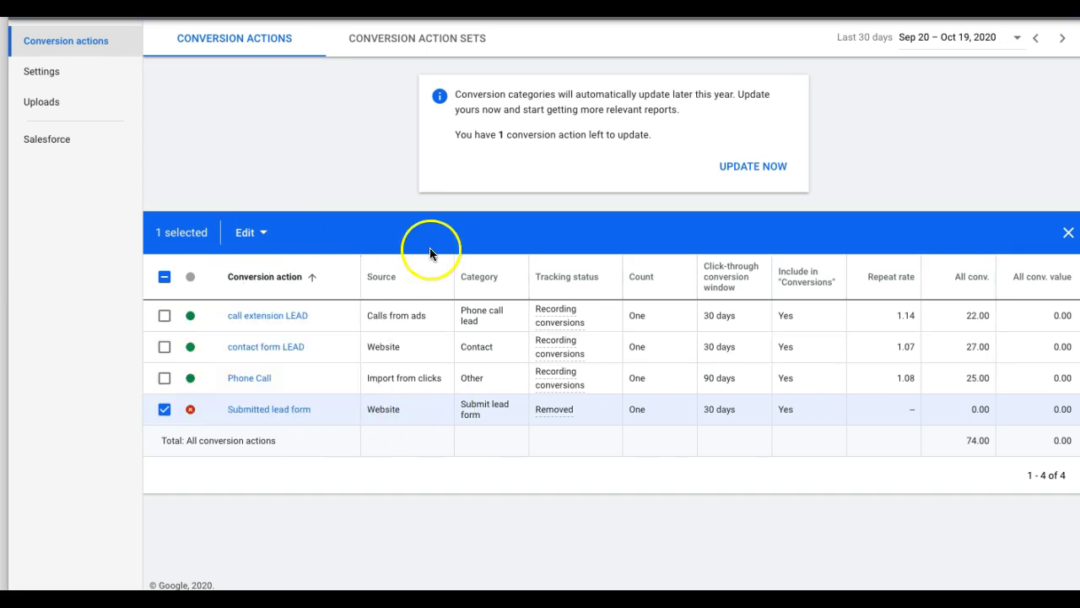
click(165, 278)
click(165, 278)
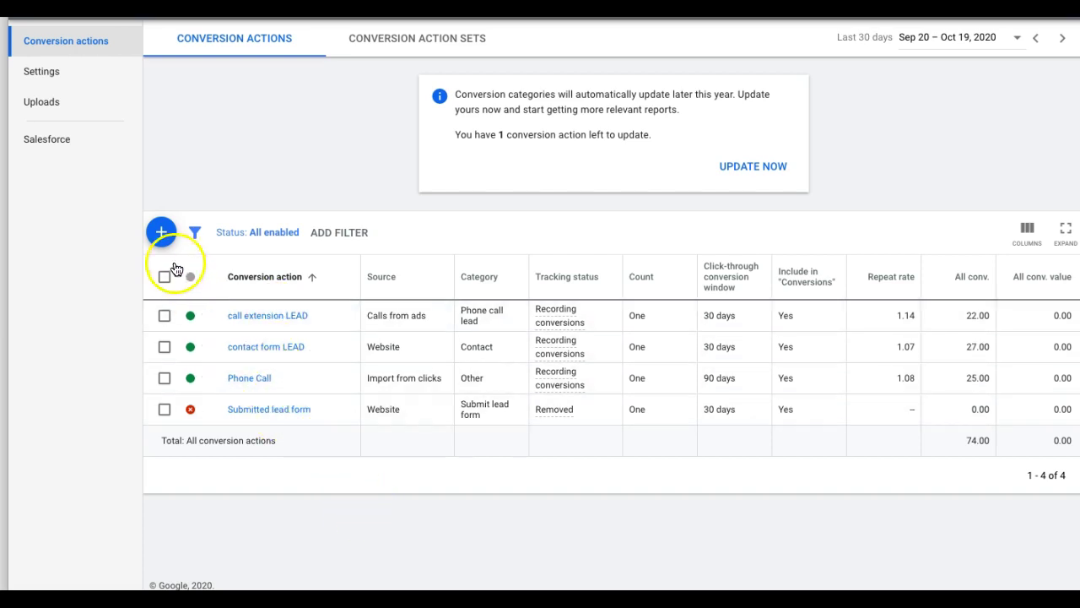
Start a new website conversion action named Submit lead form with the Submit lead form category
click(160, 233)
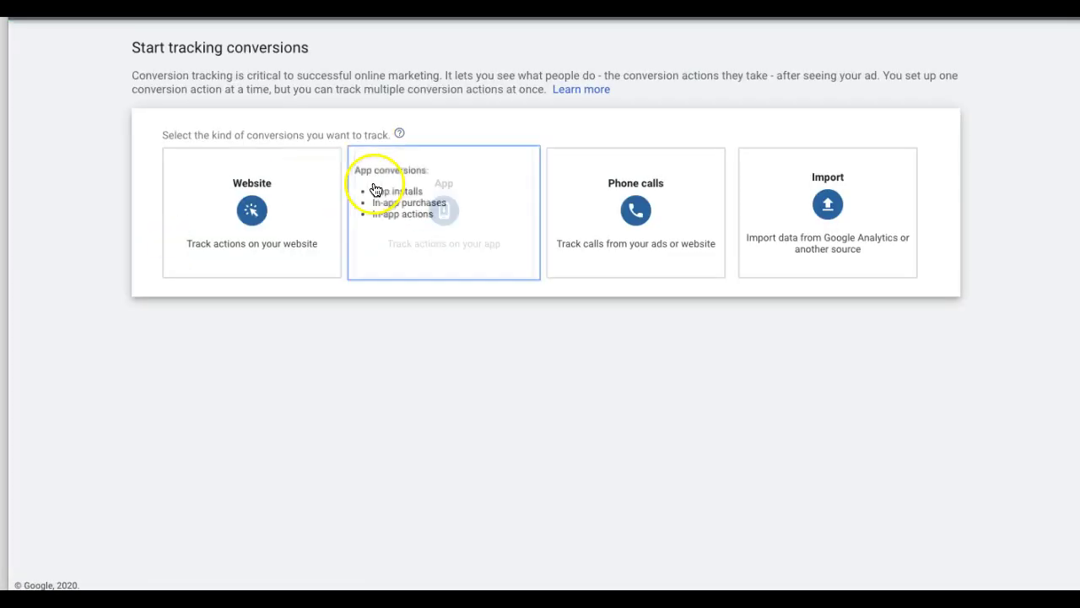
click(260, 208)
click(363, 237)
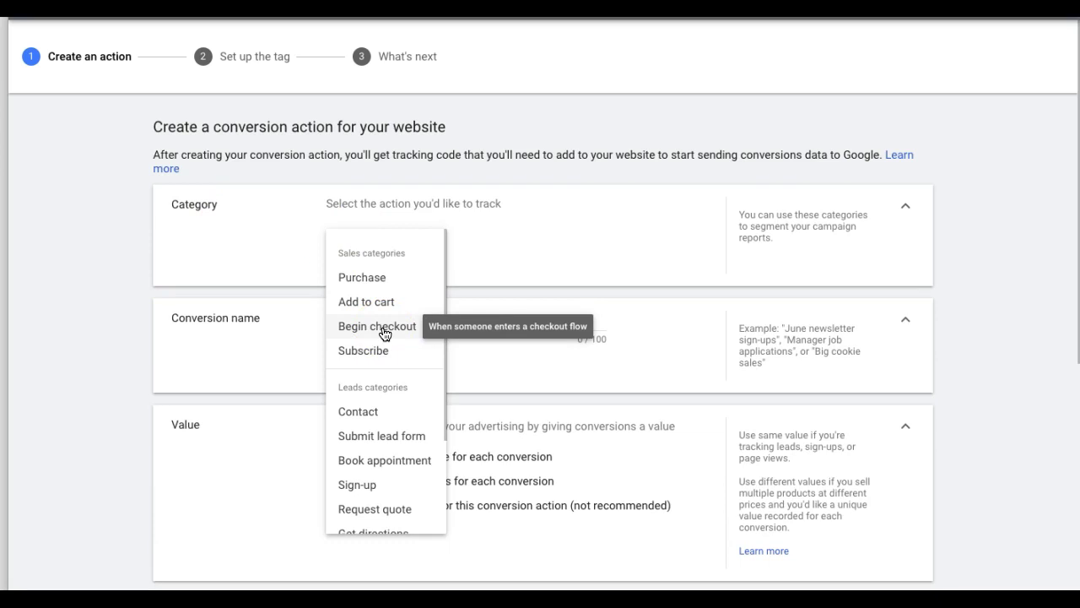
click(373, 436)
Set the conversion action to use no value and the count to One per click or interaction
scroll(274, 359, down, 2)
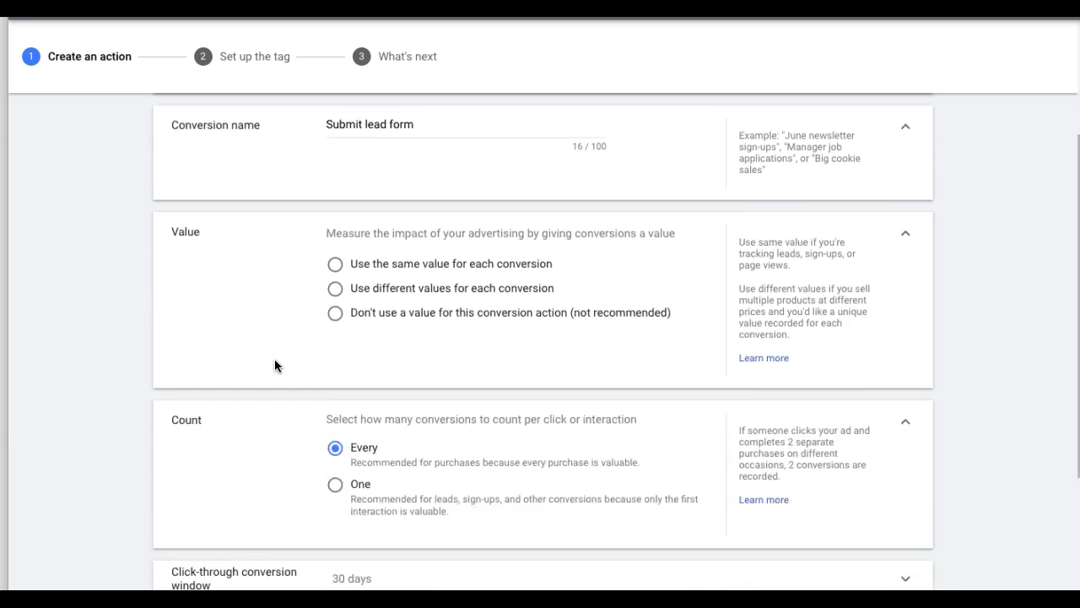
click(334, 313)
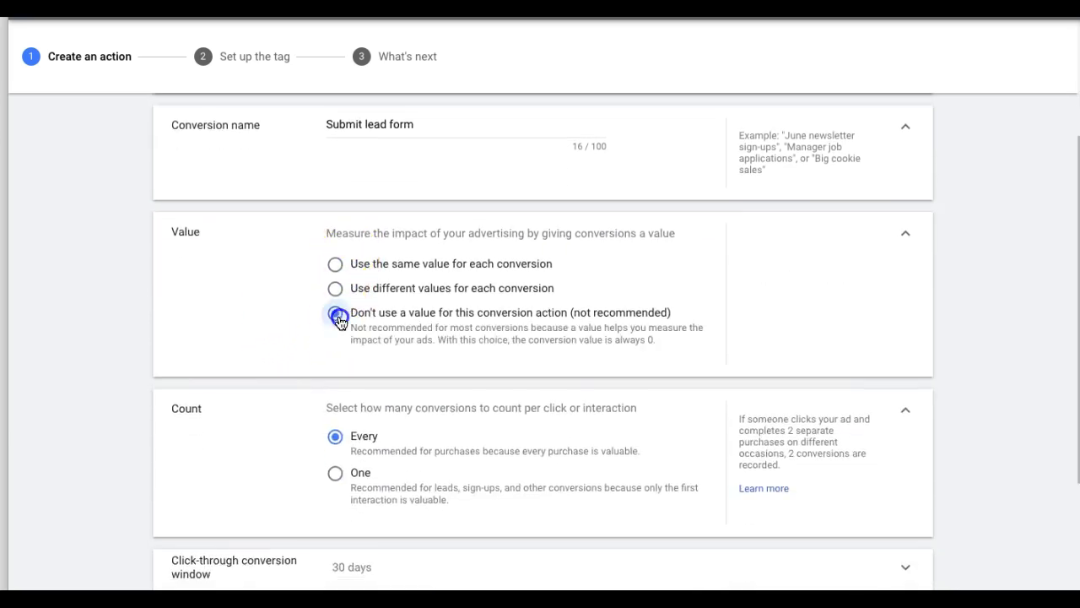
scroll(274, 367, down, 2)
click(336, 318)
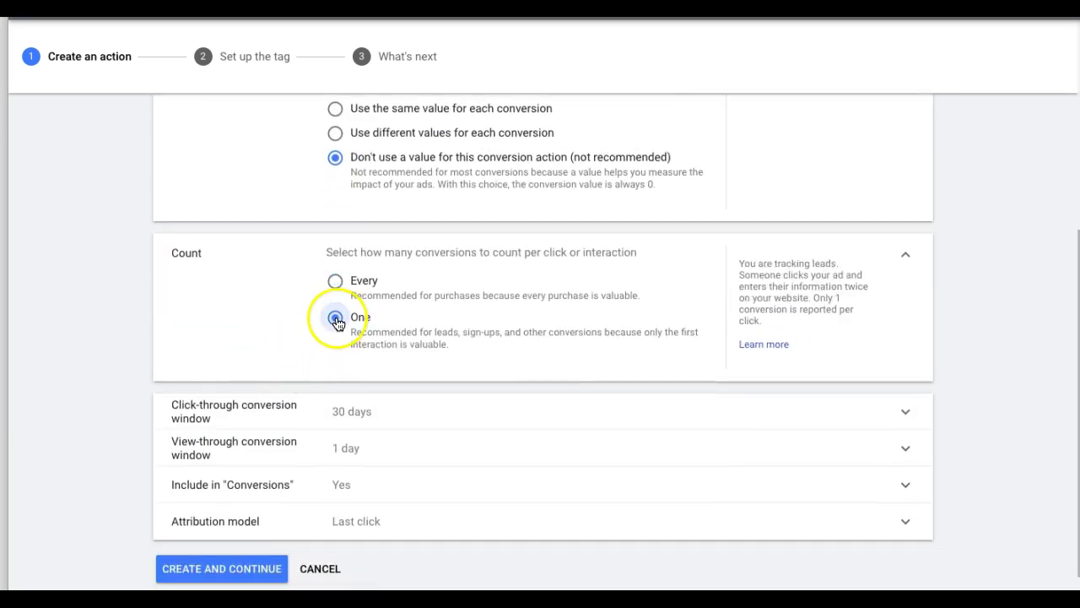
scroll(278, 323, down, 1)
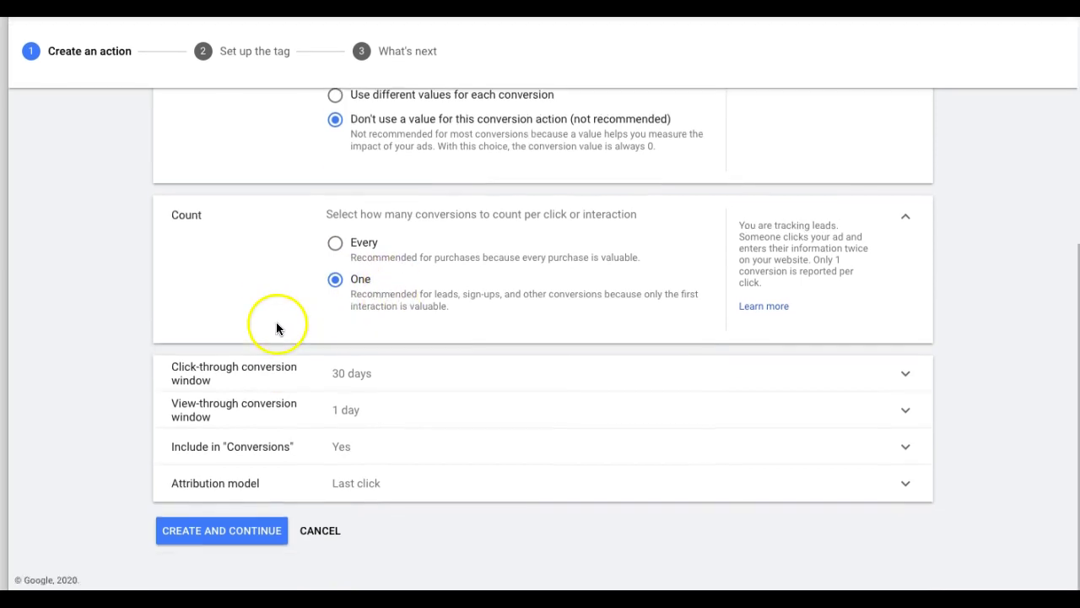
Create the Submit lead form conversion action and choose to install its tag yourself
click(229, 535)
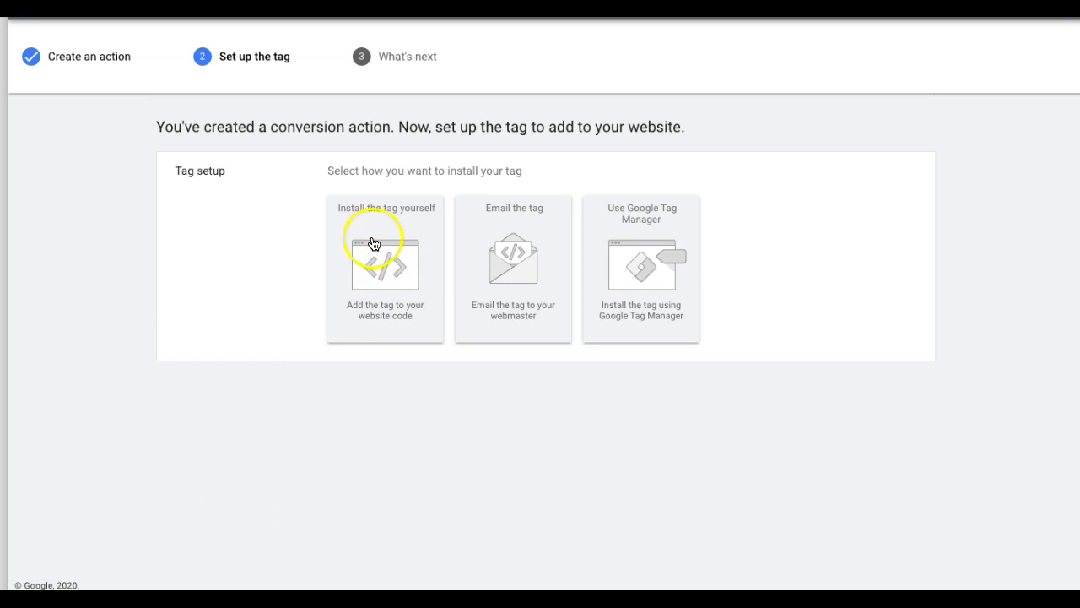
click(421, 228)
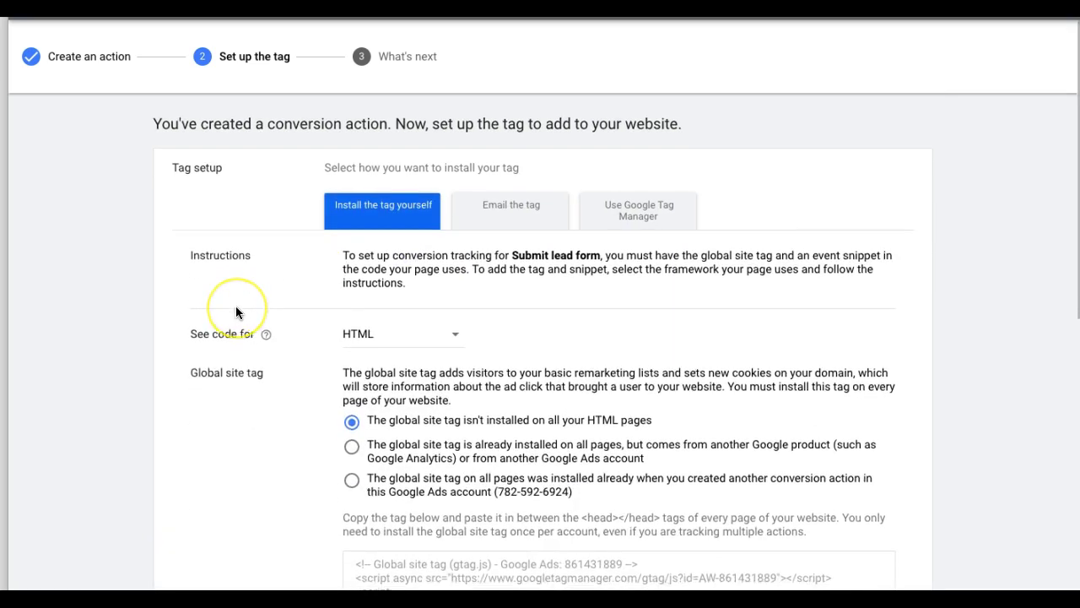
Select the global site tag code for the Submit lead form action and clear the selection after reviewing it
scroll(235, 306, down, 2)
scroll(235, 306, down, 2)
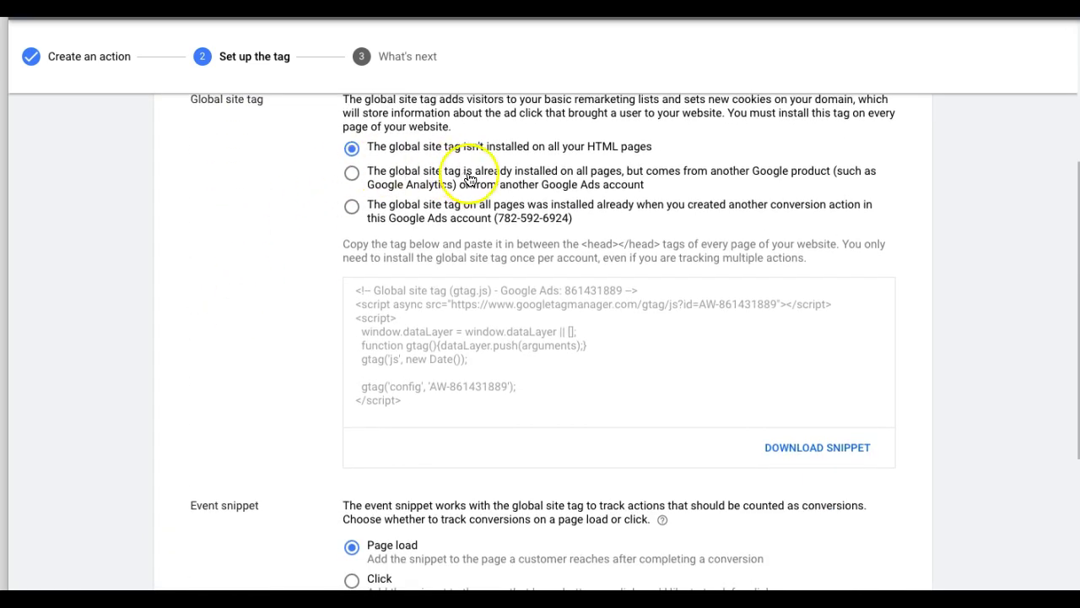
click(409, 326)
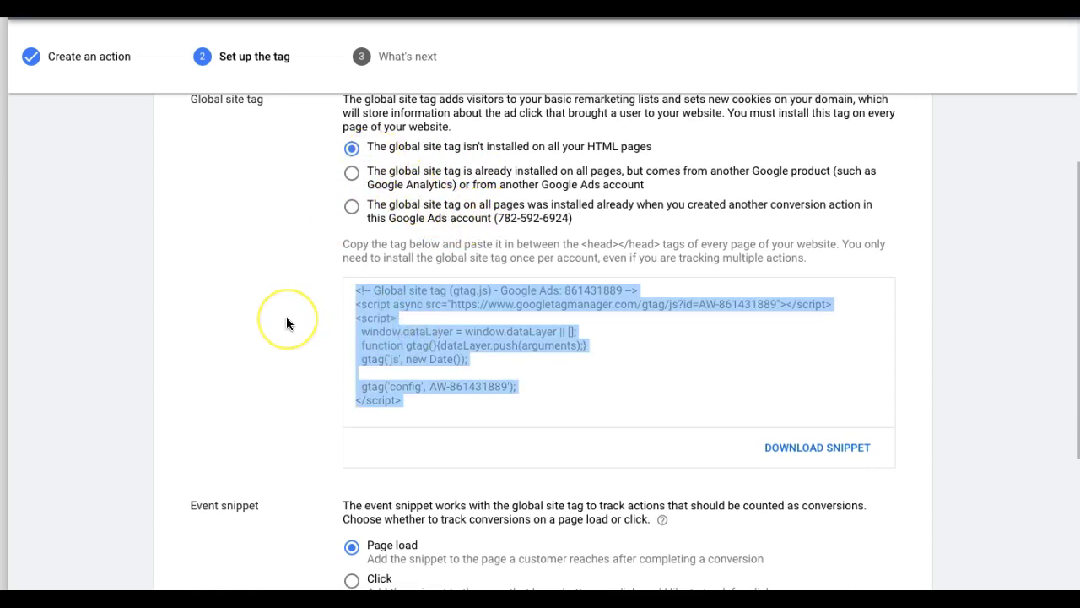
scroll(286, 321, down, 1)
scroll(286, 316, down, 2)
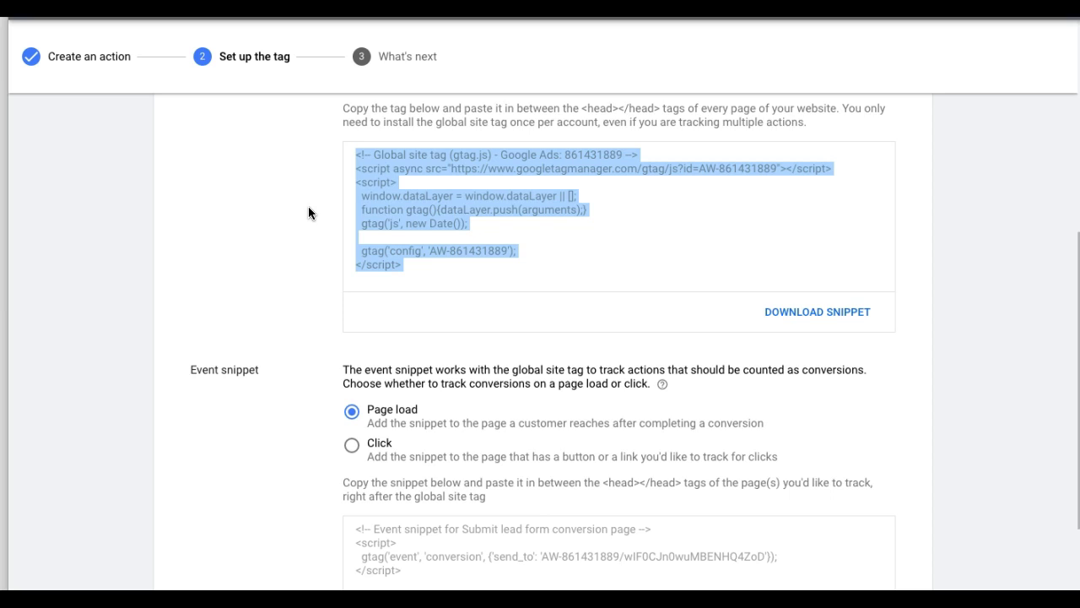
click(287, 234)
Set the event snippet to track conversions on Click and select its whole code
scroll(280, 239, down, 3)
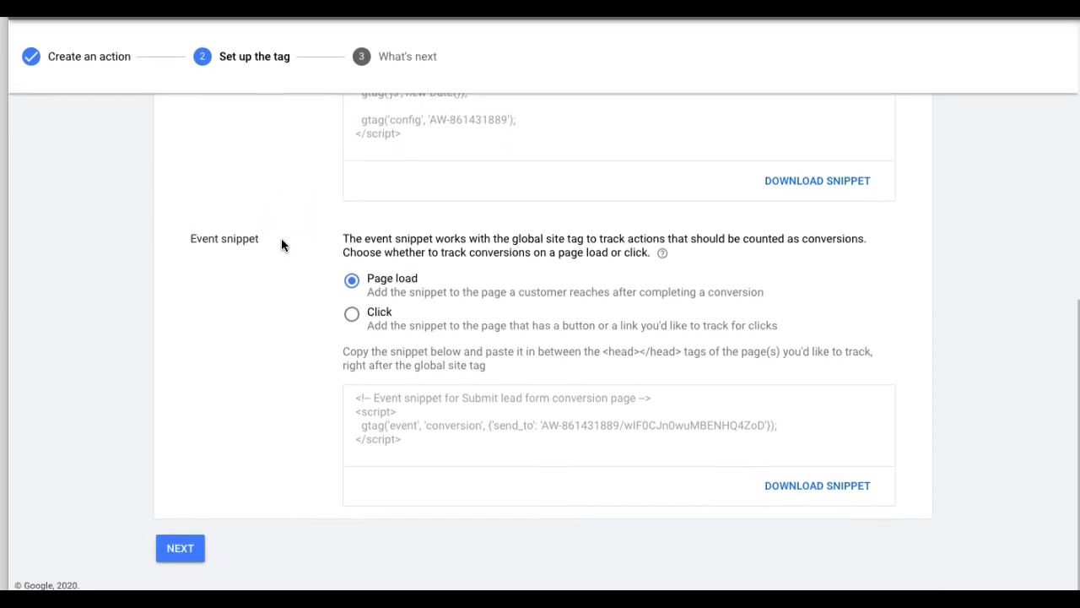
click(354, 315)
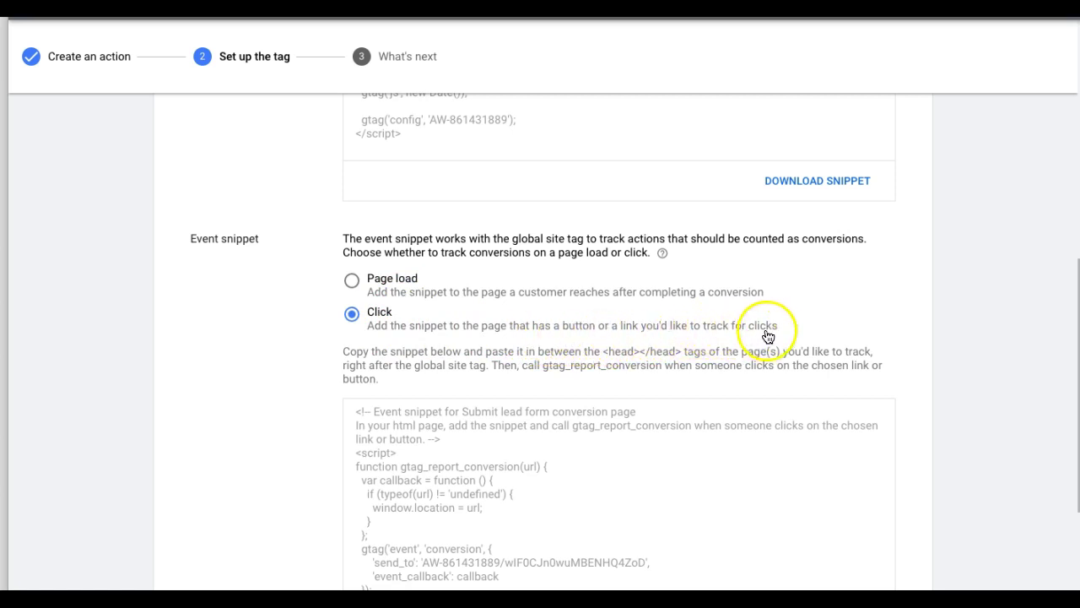
scroll(317, 376, down, 2)
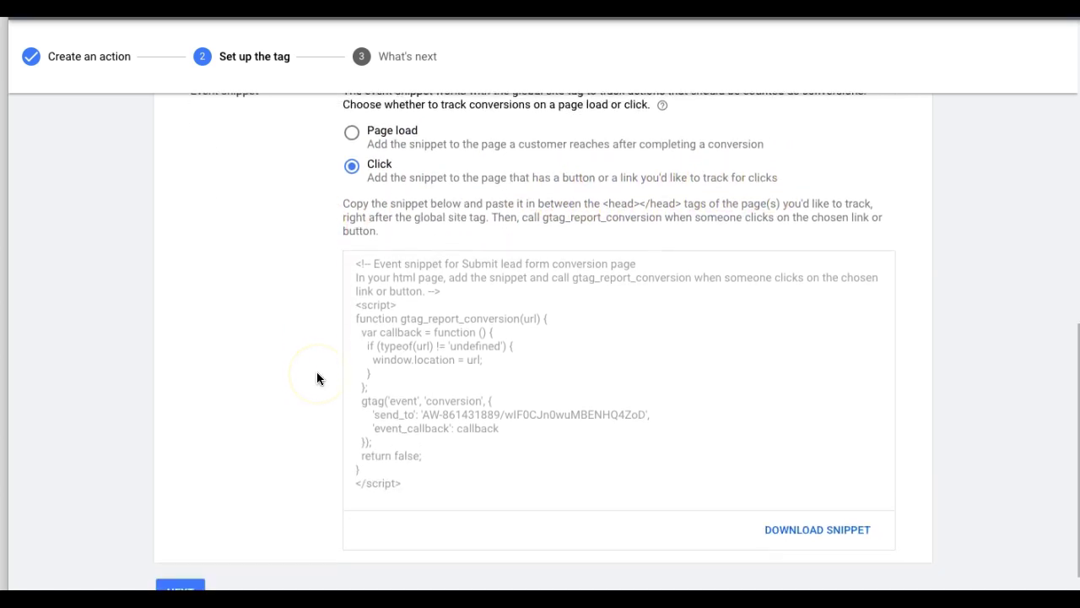
click(389, 351)
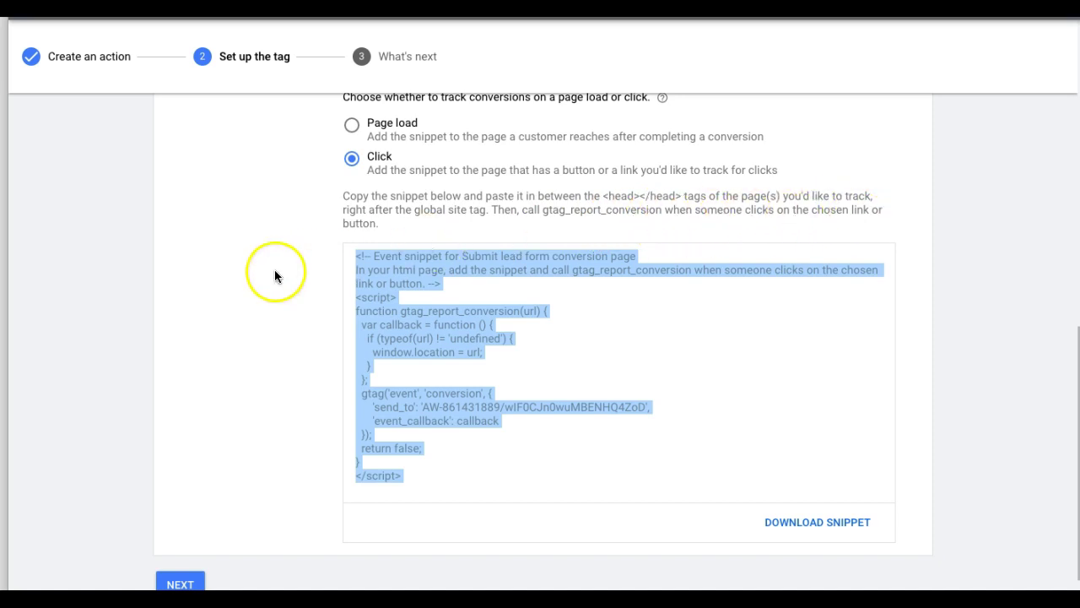
scroll(291, 317, down, 1)
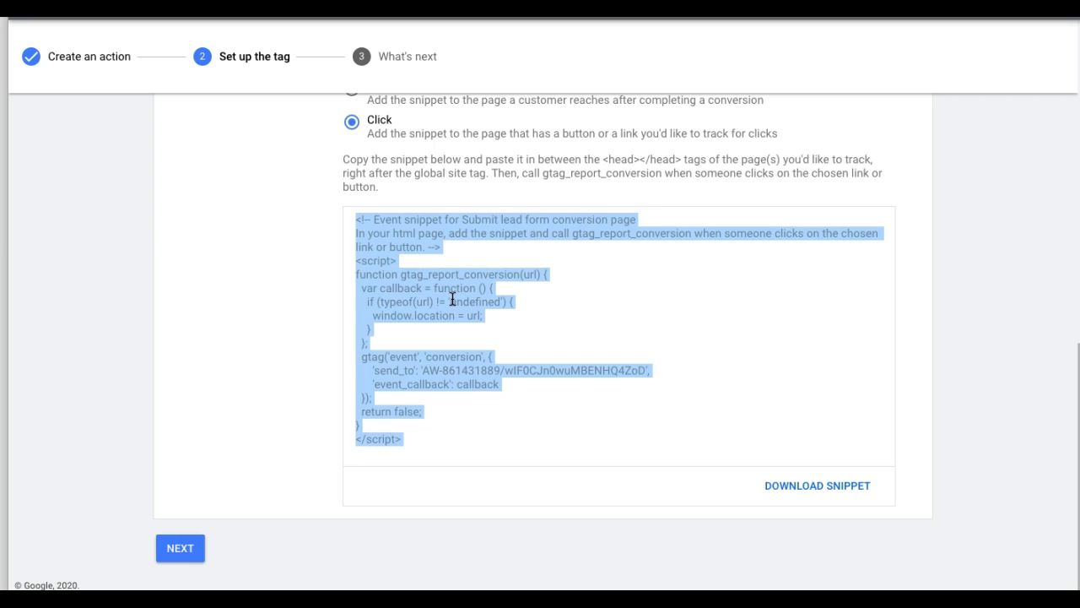
Complete the Submit lead form tag setup and return to the conversion actions list
click(180, 546)
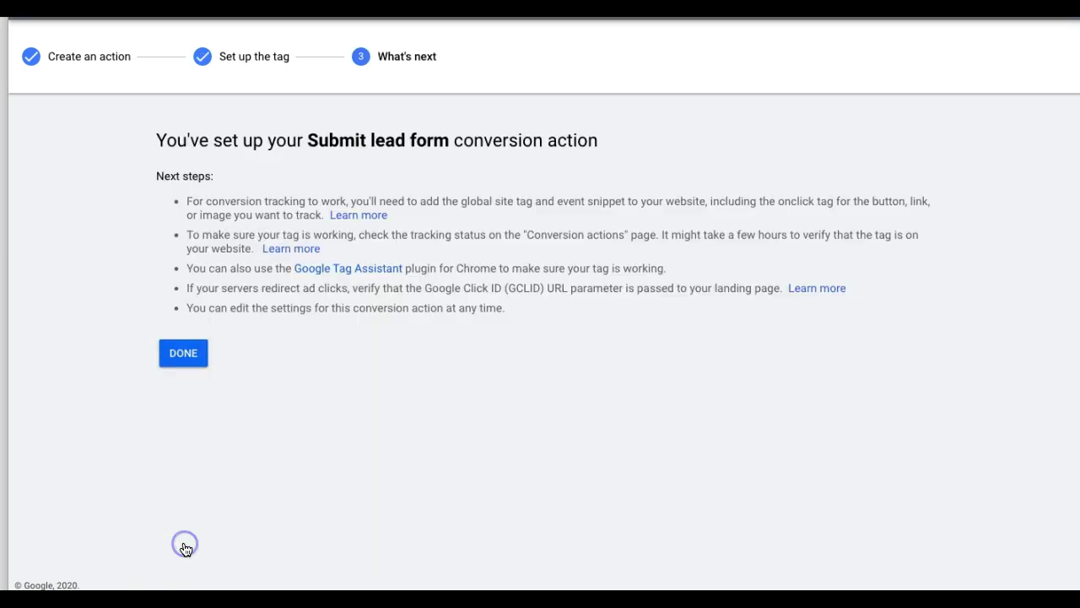
click(186, 366)
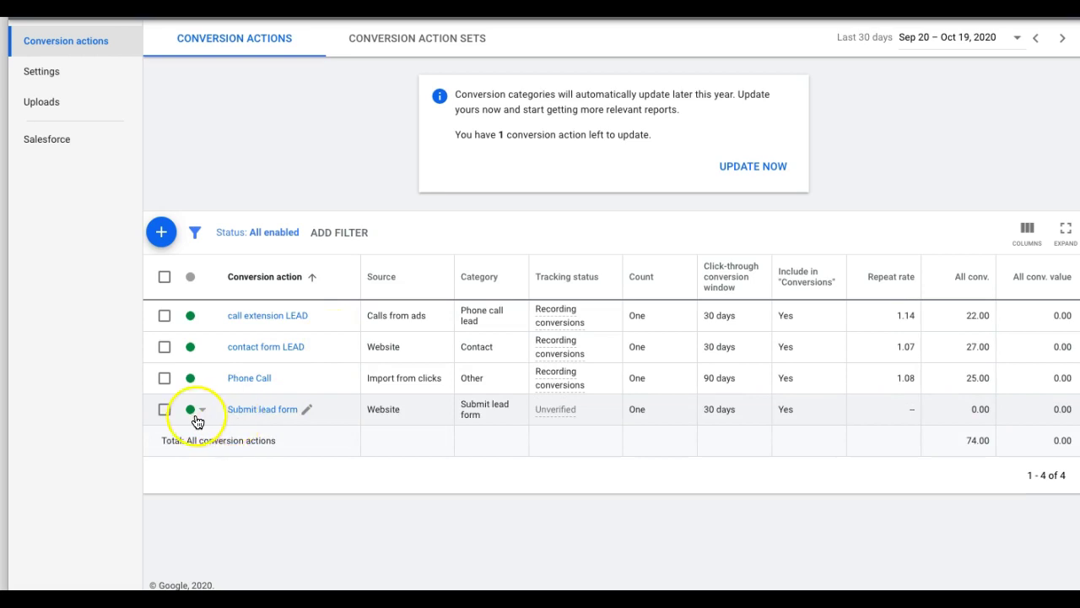
Remove the Submit lead form conversion action from the conversion actions list
click(166, 411)
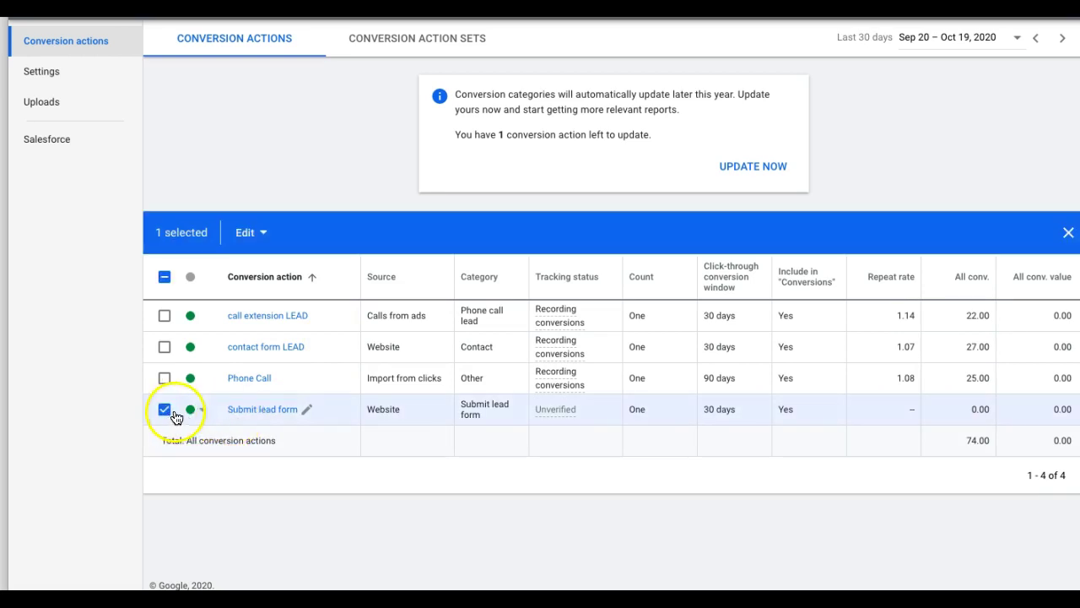
click(251, 236)
click(254, 292)
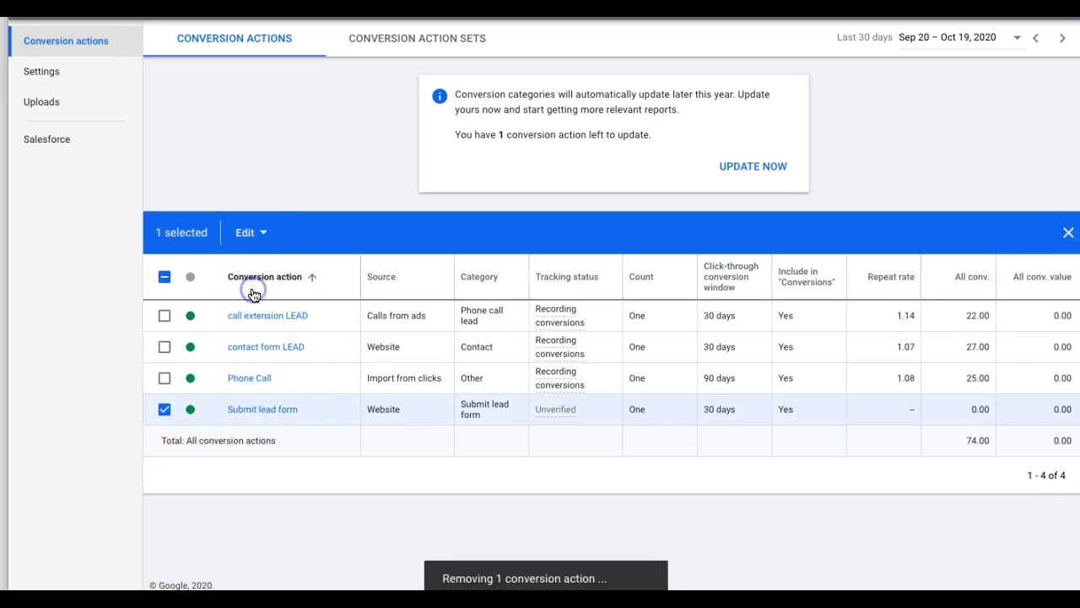
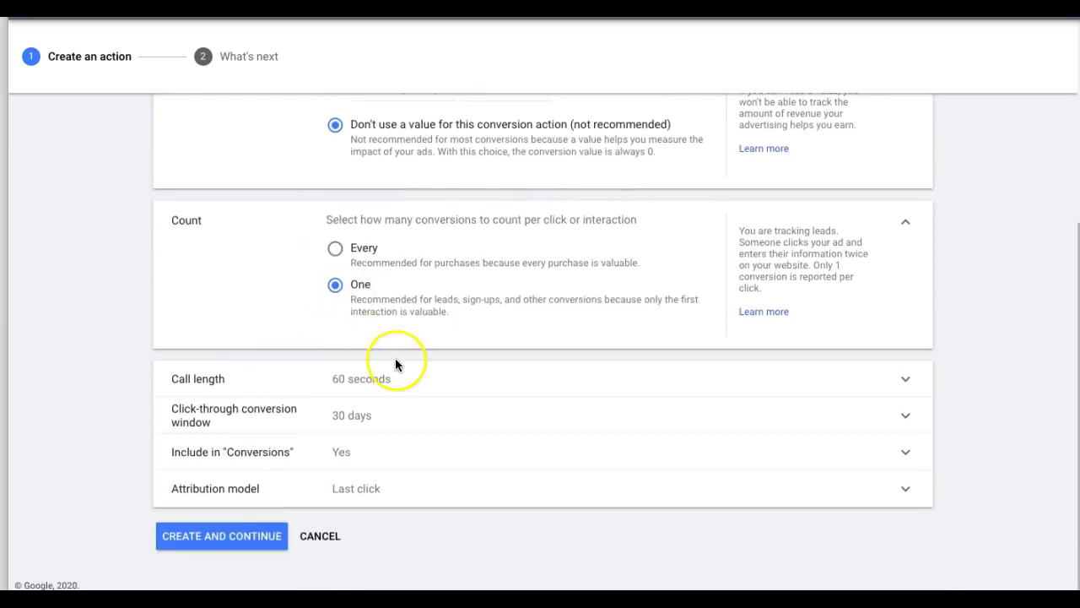
Set the minimum call length that counts as a conversion to 1 second for the calls-from-ads action
click(460, 381)
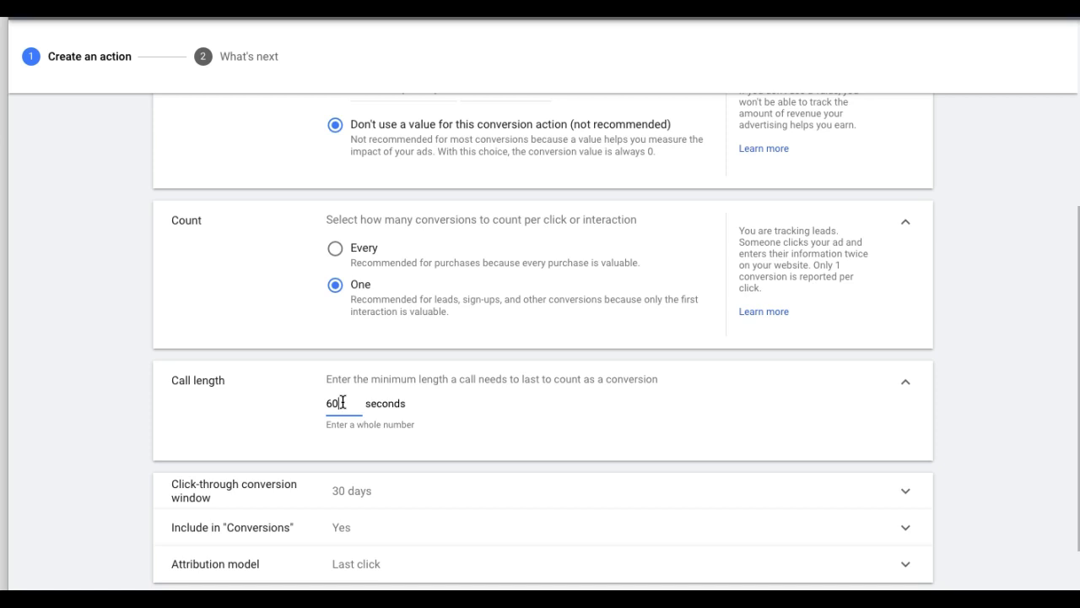
key(BackSpace)
key(BackSpace)
text(1)
click(119, 414)
scroll(118, 414, down, 2)
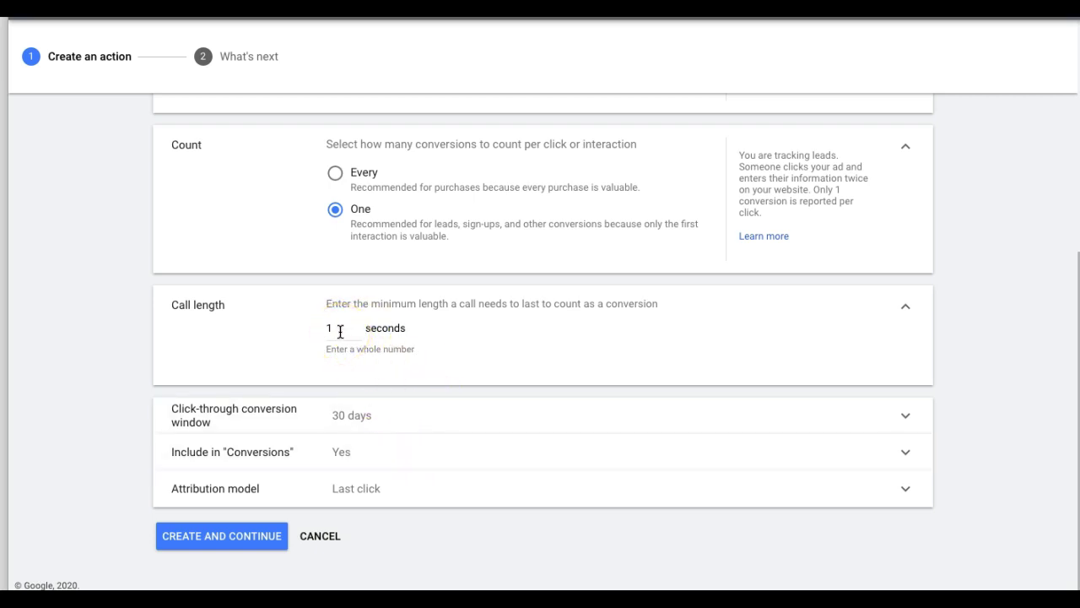
Create the call extension conversion action with these settings and finish its setup
mouse_move(346, 500)
mouse_down()
mouse_move(277, 494)
mouse_move(312, 497)
mouse_up()
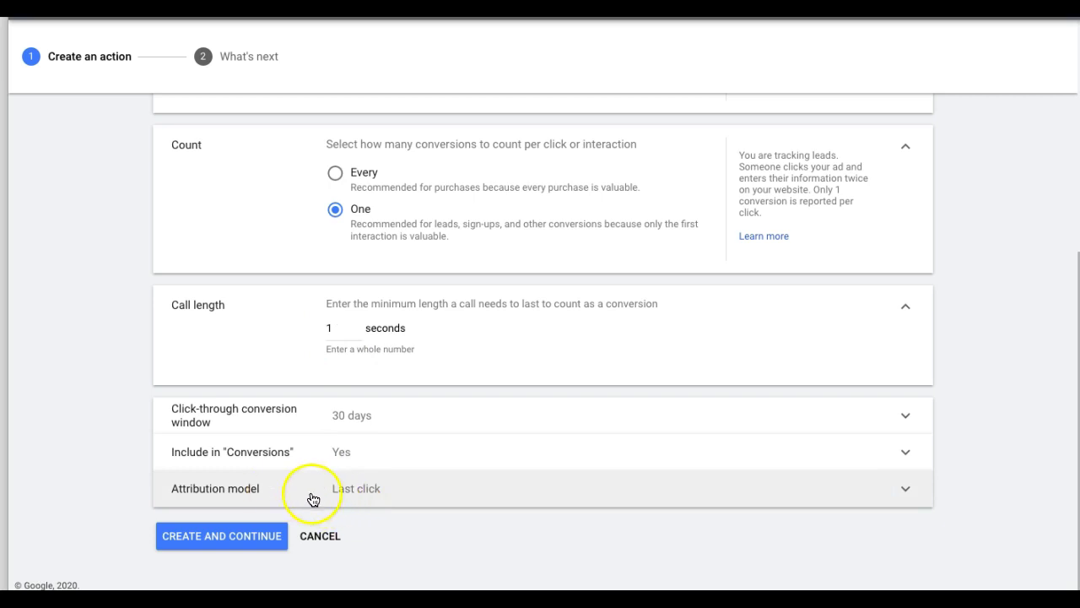
click(216, 541)
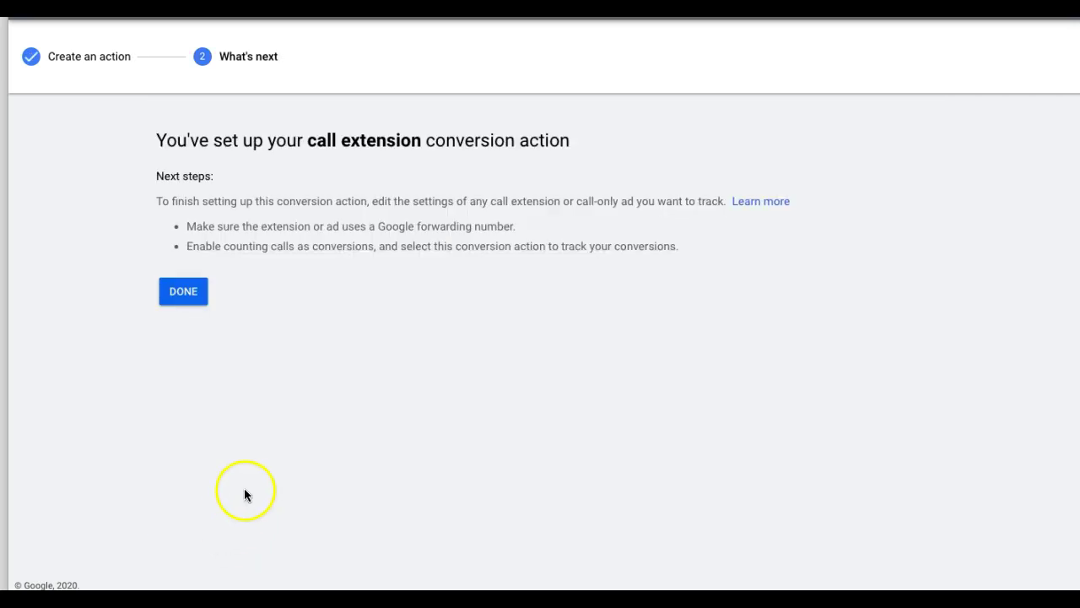
click(189, 301)
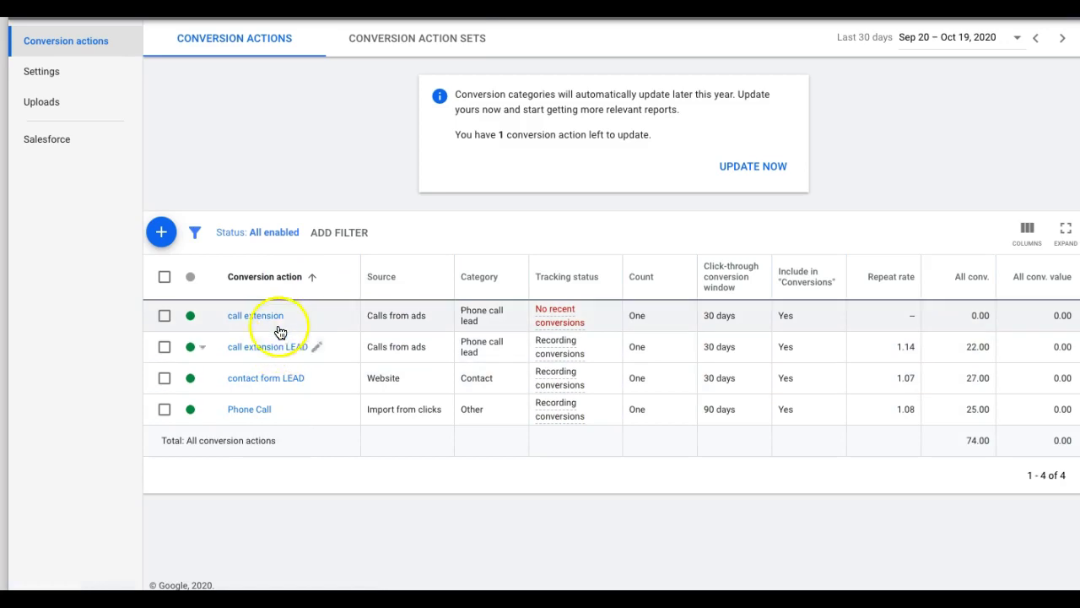
Open the Junk Removal (Lead Gen) campaign and view its Extensions page
click(73, 51)
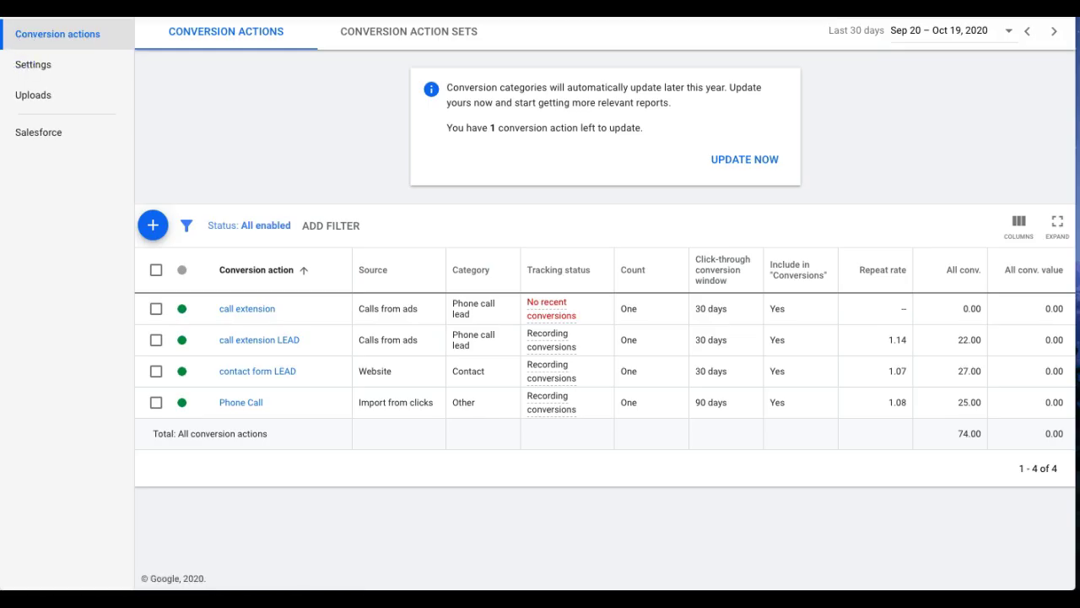
click(382, 33)
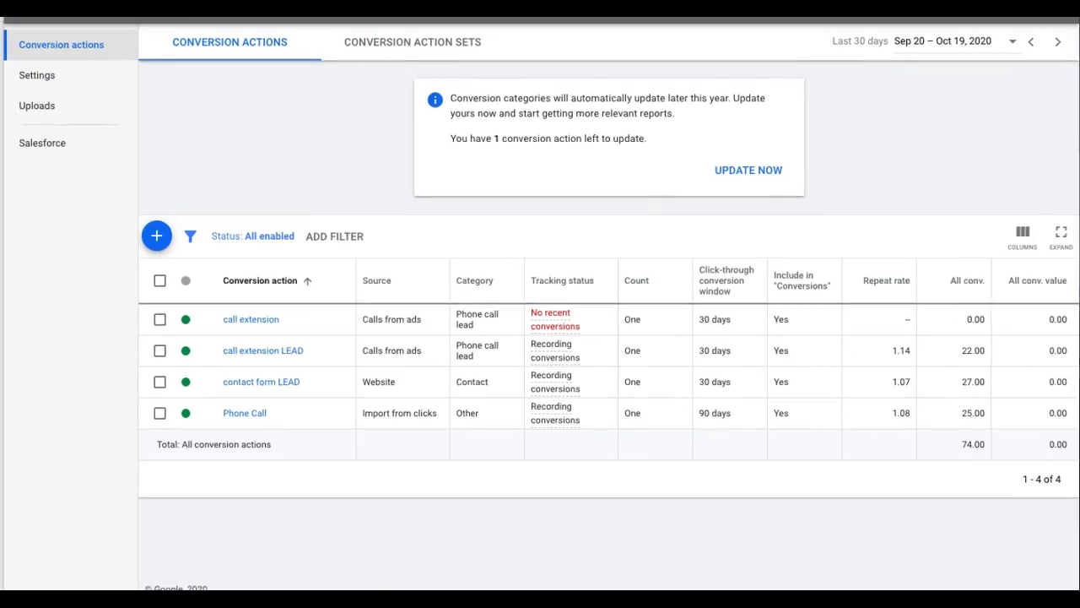
click(28, 26)
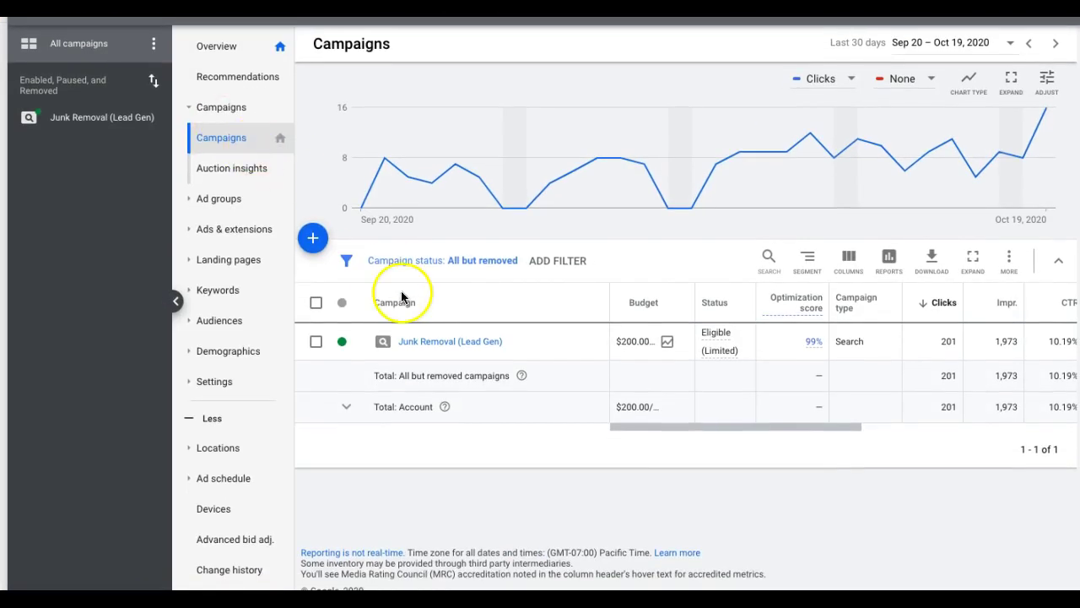
click(411, 342)
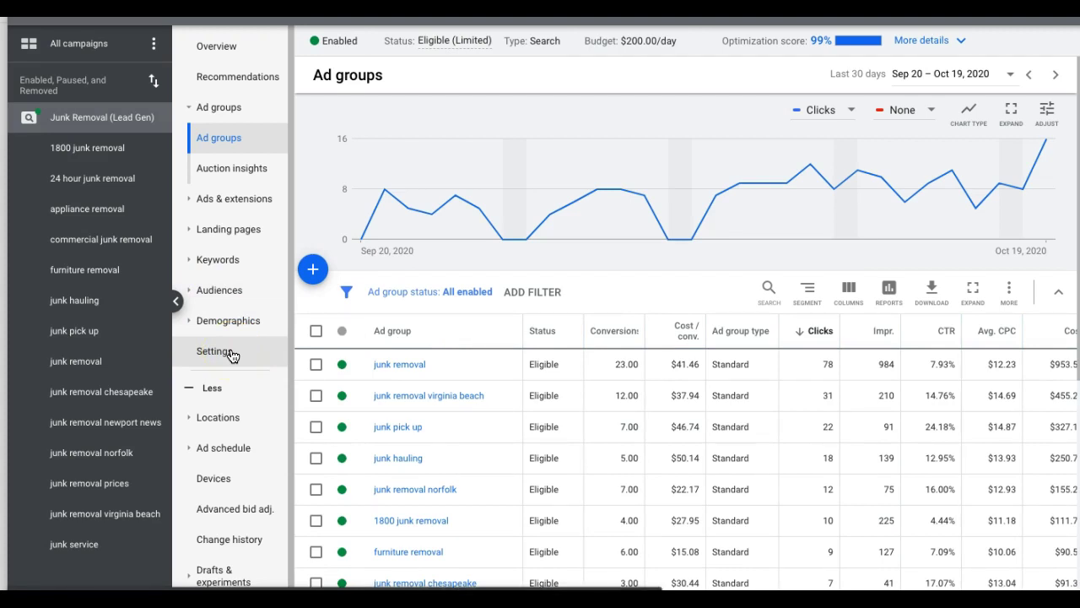
click(227, 199)
click(230, 201)
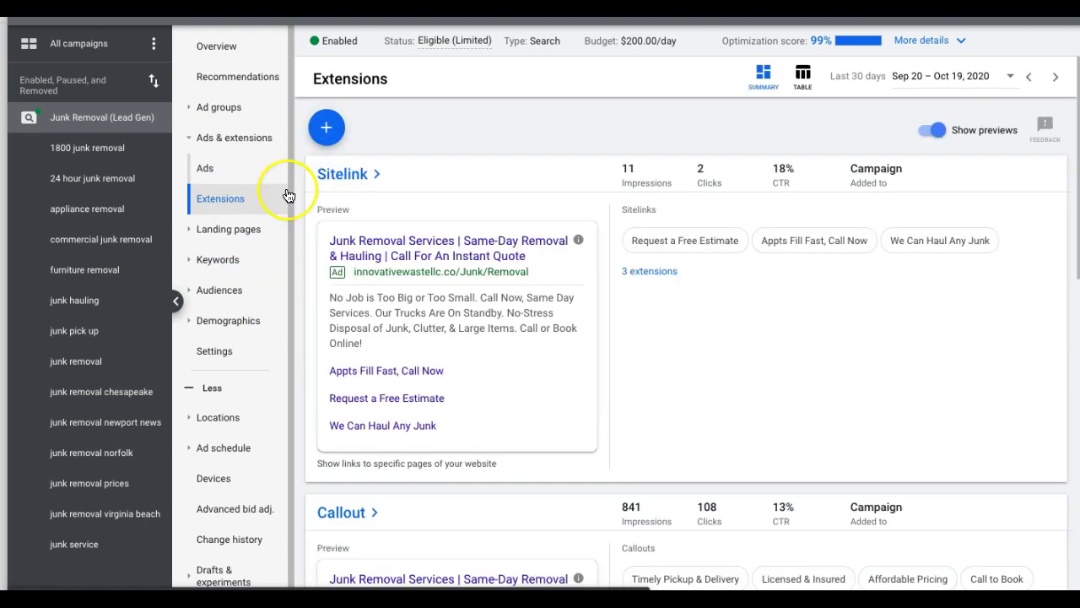
scroll(513, 255, down, 1)
scroll(513, 256, up, 1)
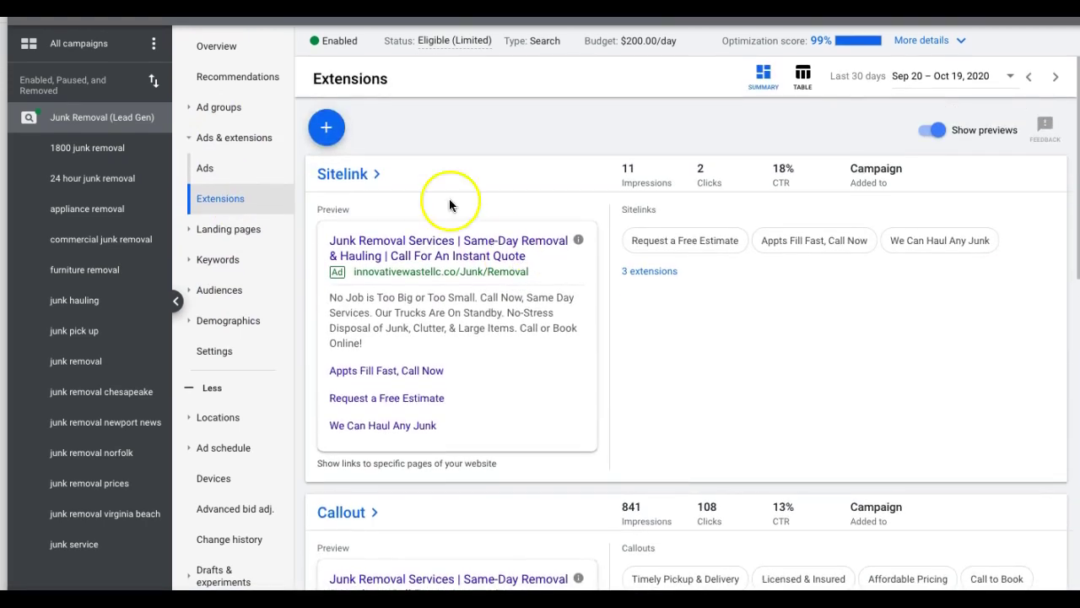
Start a new call extension for the campaign and choose call extension as its conversion action
click(326, 126)
click(369, 309)
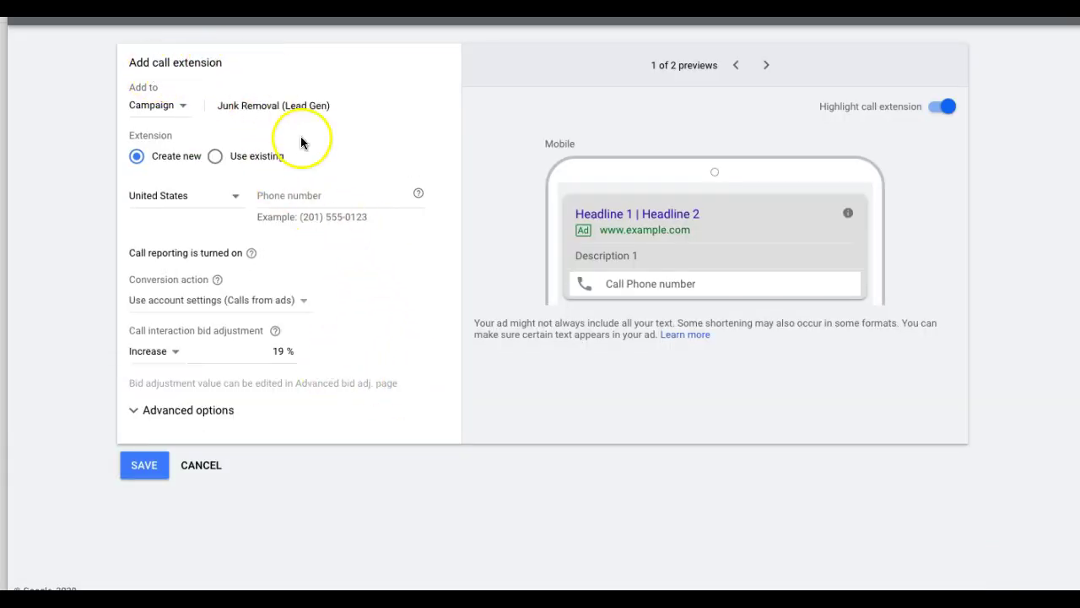
click(282, 195)
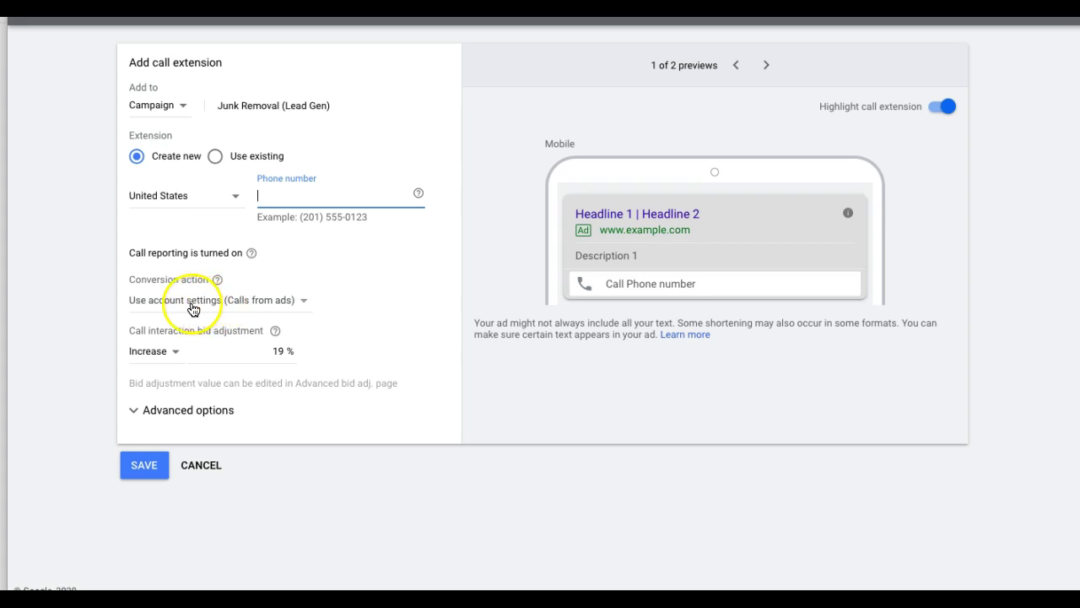
click(231, 302)
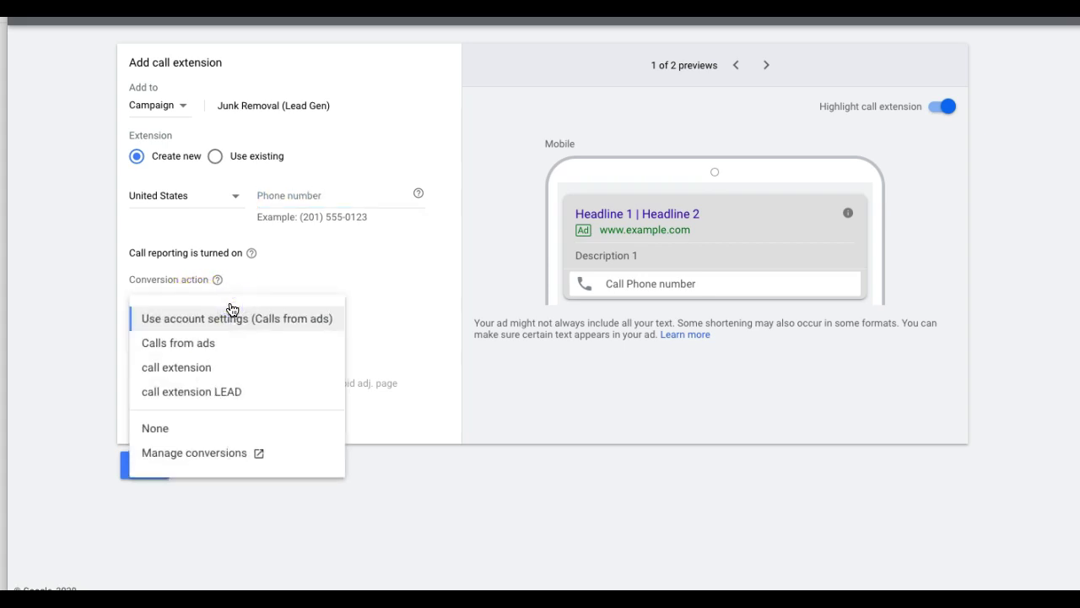
click(191, 374)
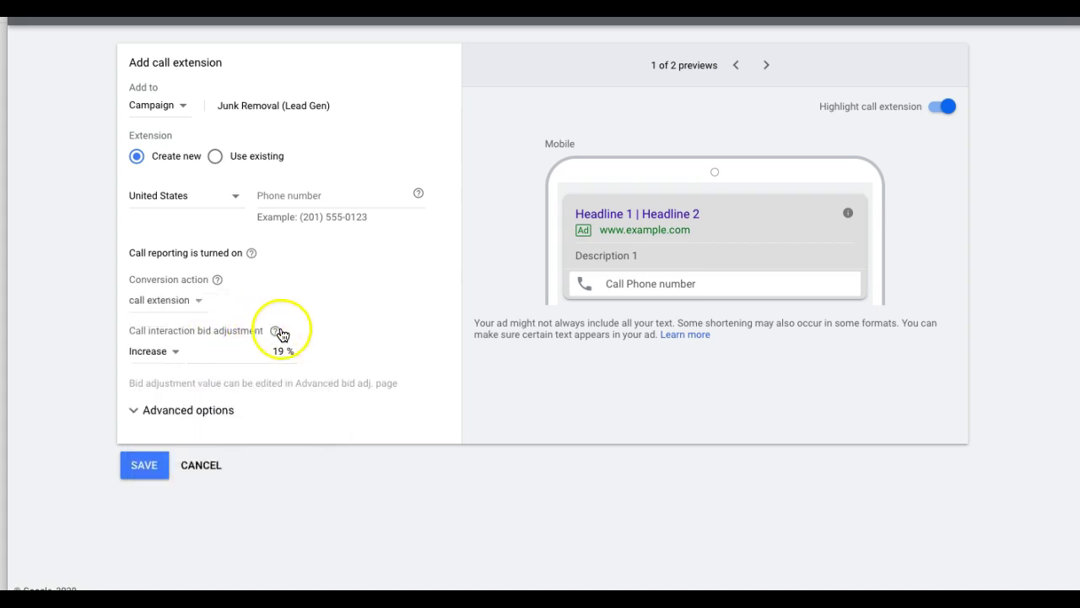
Try the Mobile device preference in the call extension's advanced options, clear it, and cancel the new extension
click(135, 411)
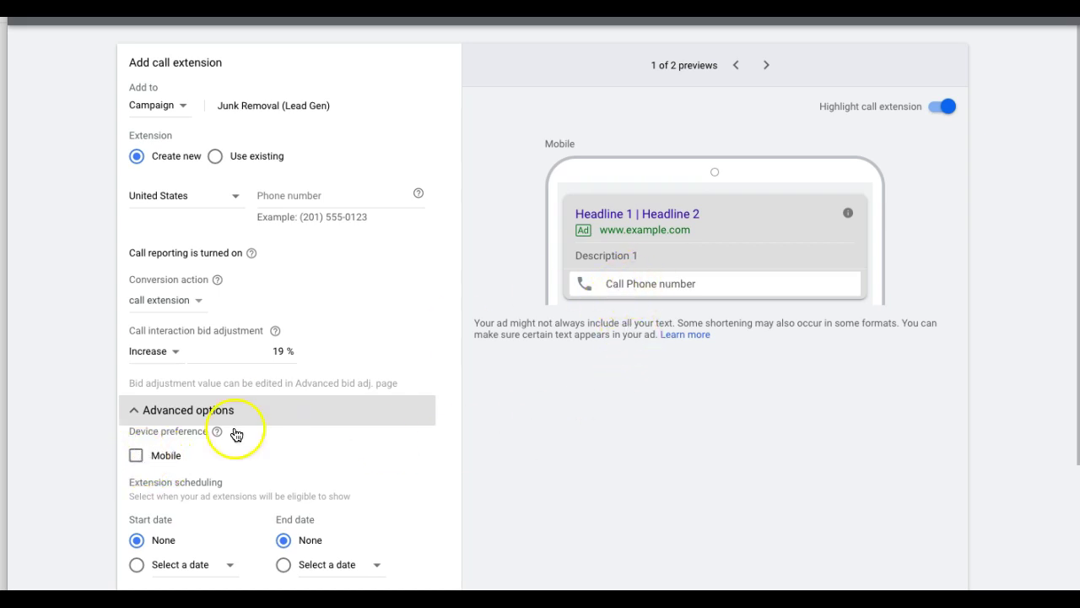
click(136, 455)
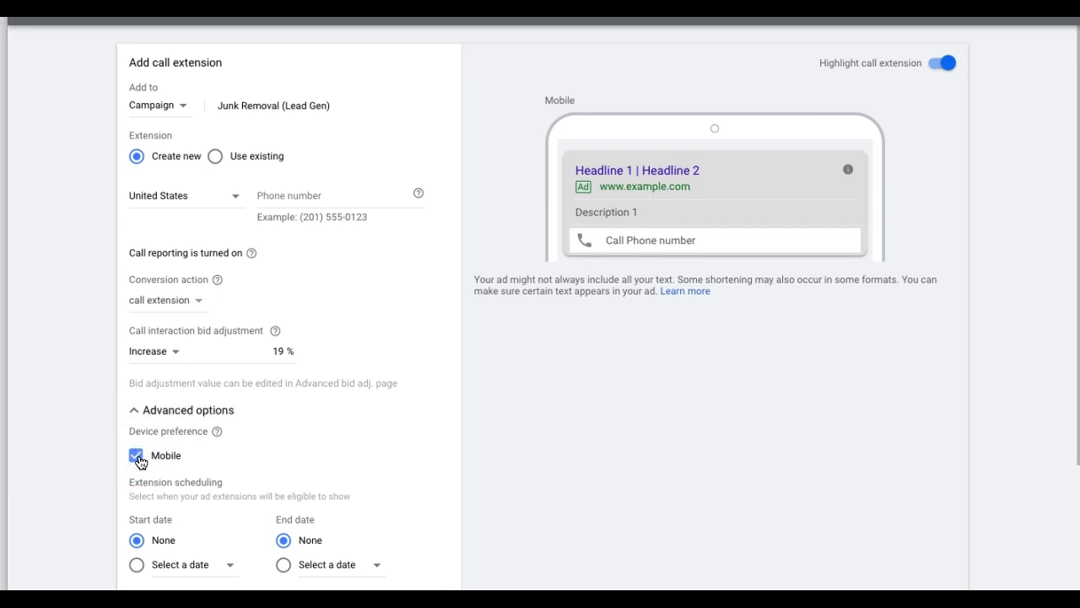
click(139, 460)
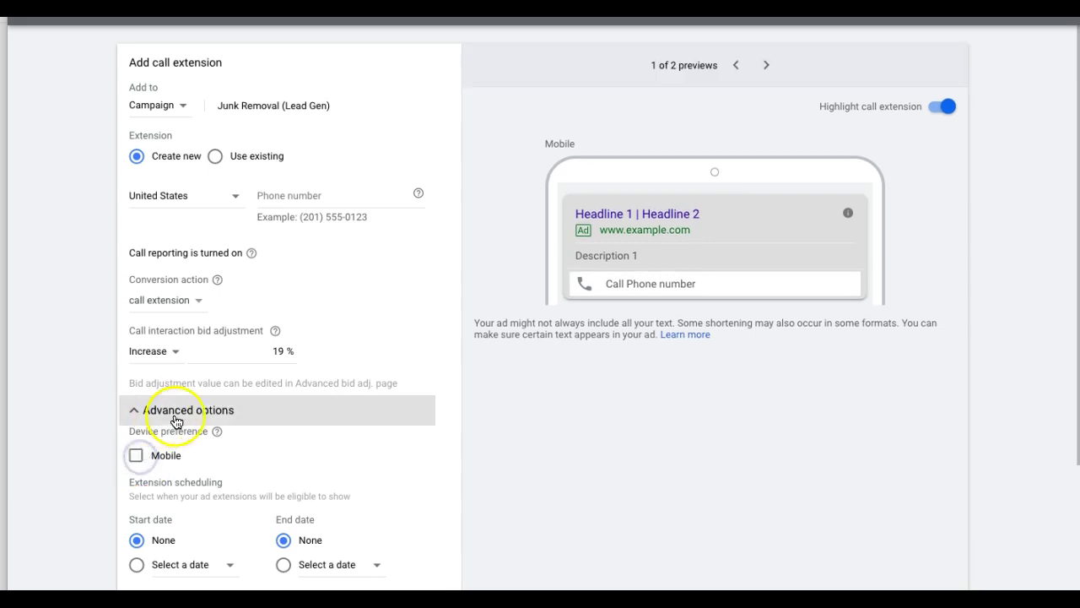
scroll(321, 358, down, 2)
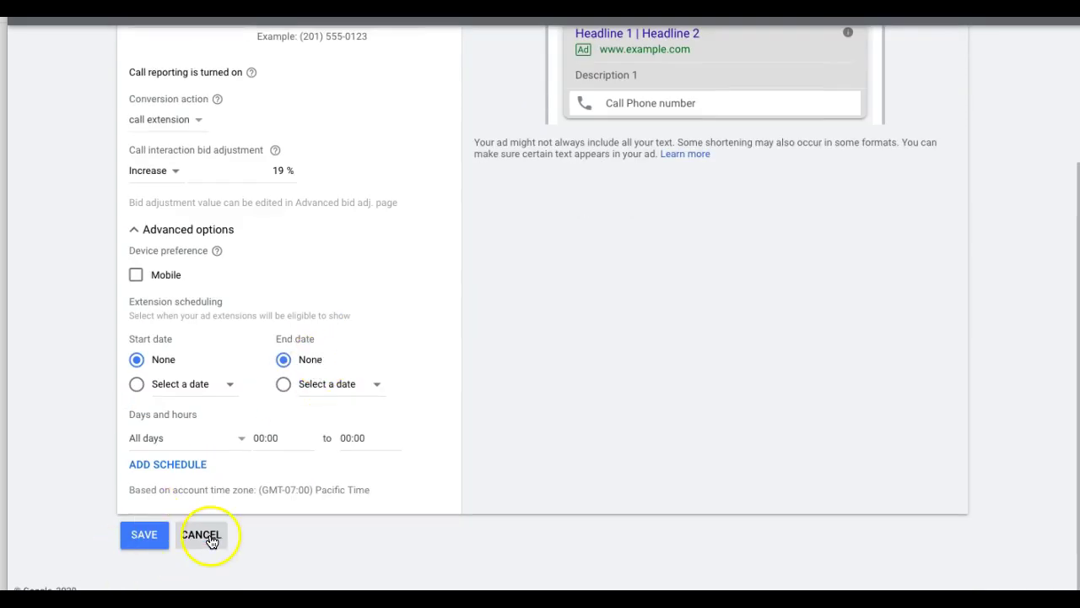
click(203, 533)
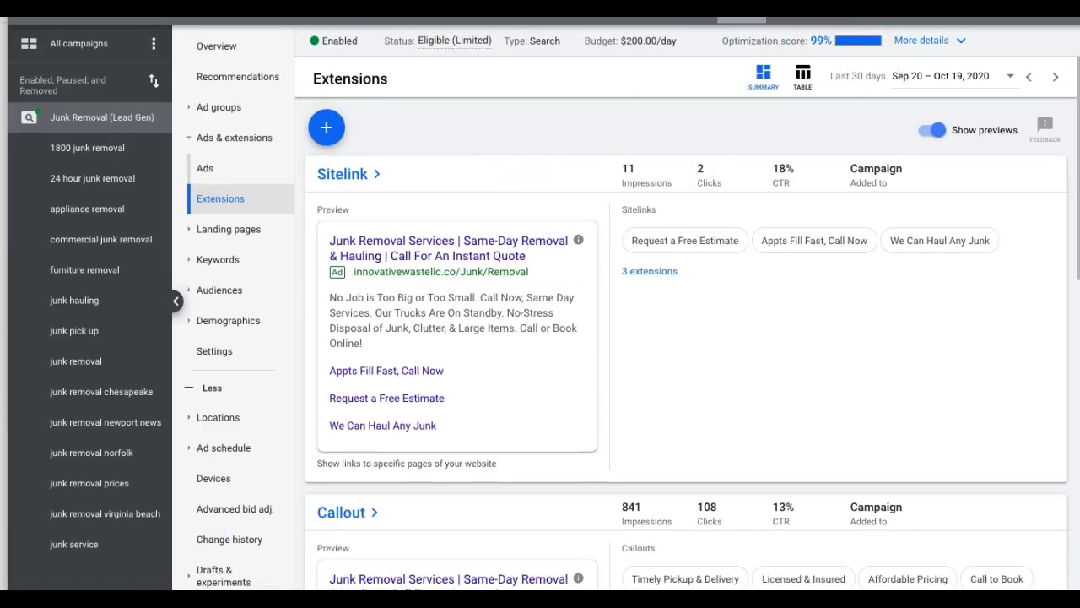
Return to the conversion actions list, remove the call extension conversion action and clear the selection
click(742, 18)
click(769, 84)
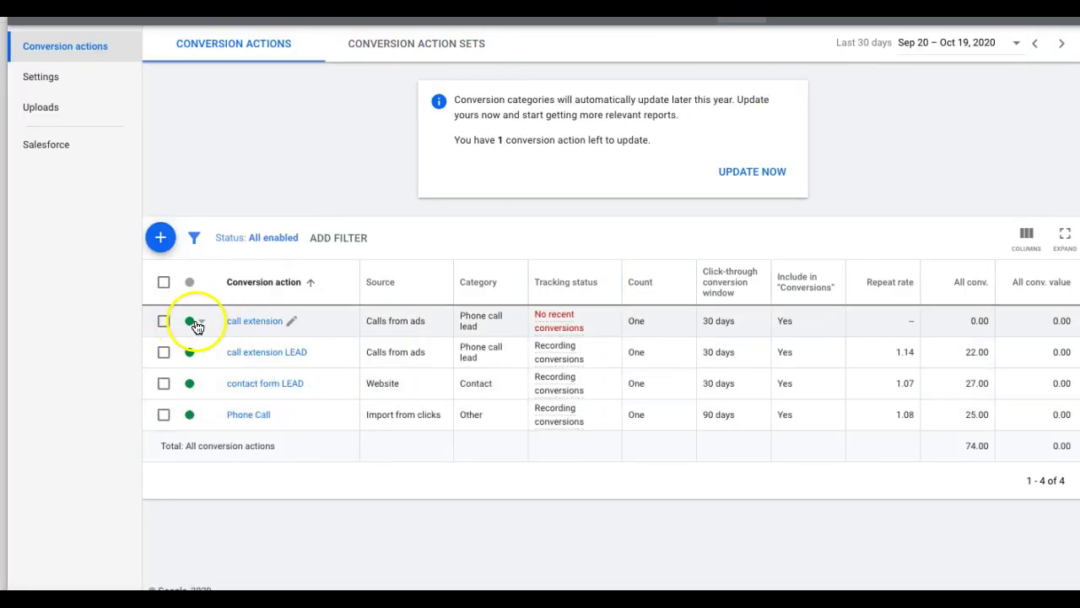
click(164, 320)
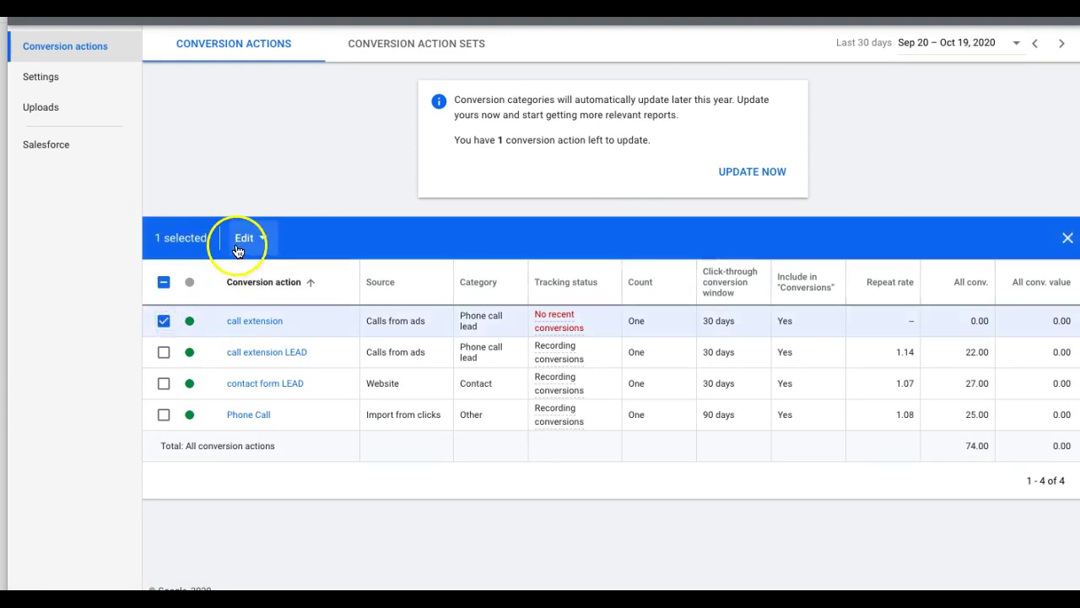
click(244, 237)
click(250, 294)
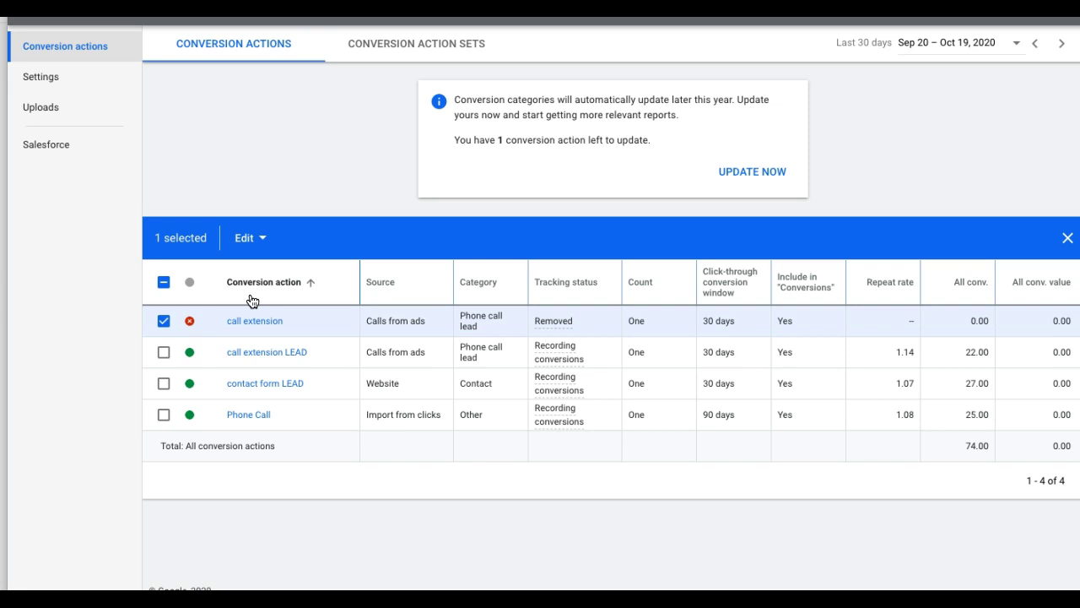
click(165, 281)
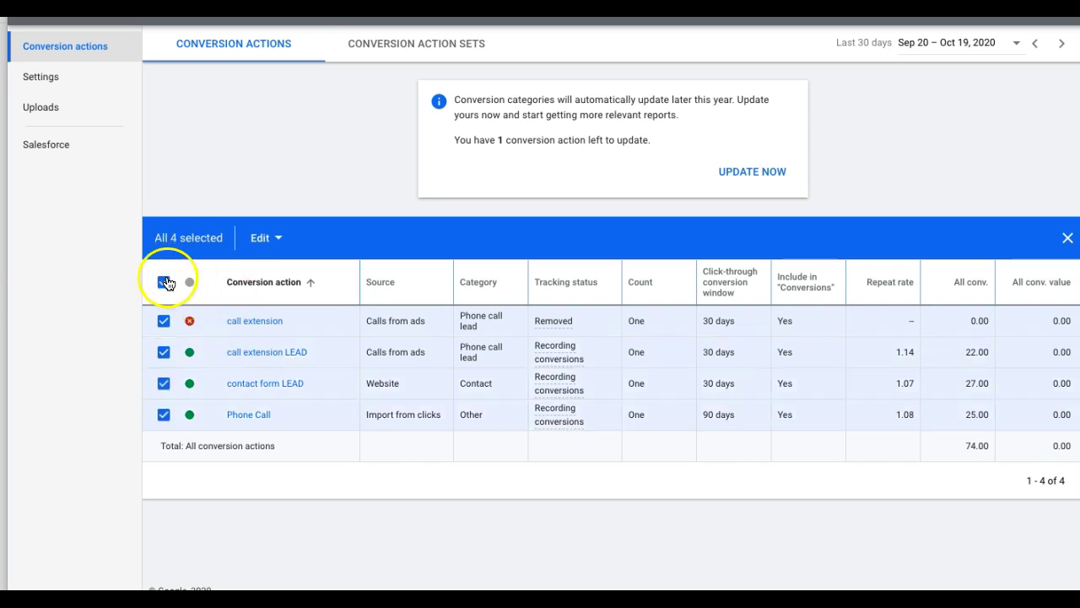
click(165, 282)
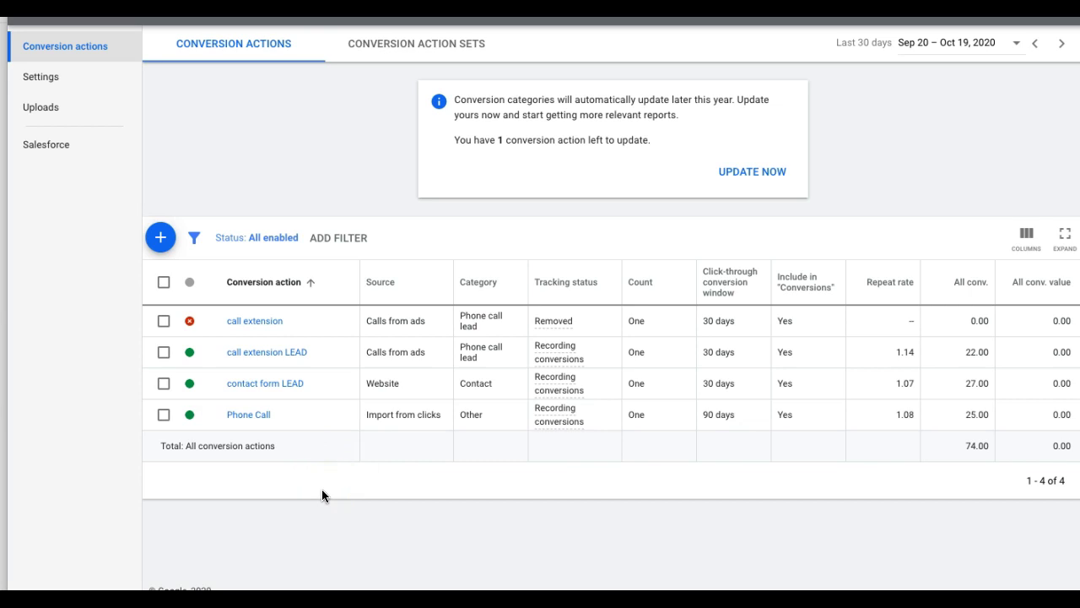
Start a new Phone calls conversion action that tracks calls to a phone number on your website
click(162, 241)
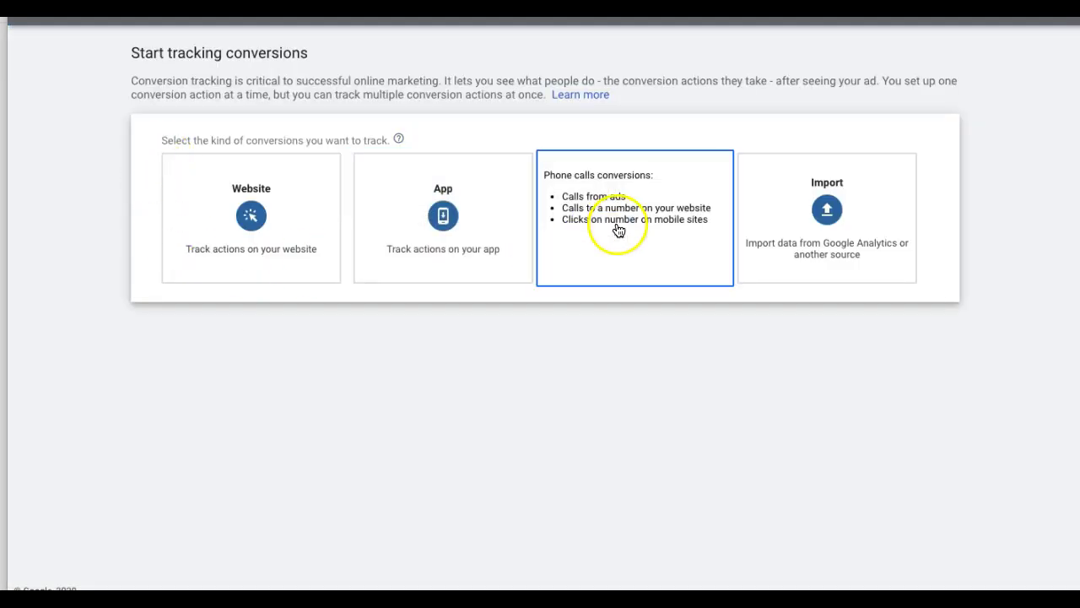
click(619, 230)
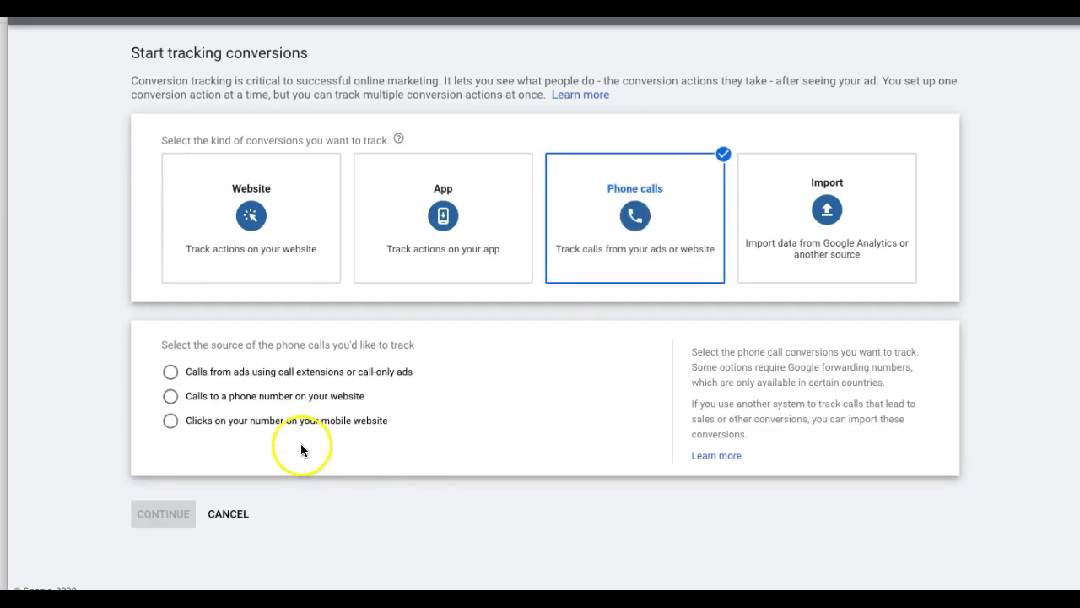
click(171, 399)
click(166, 518)
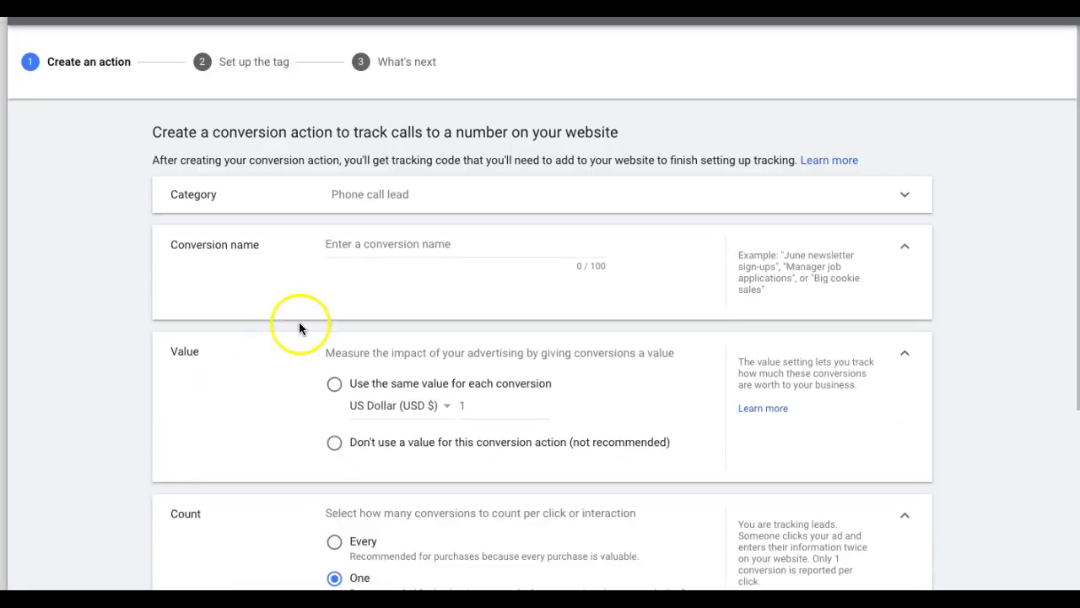
Name the conversion action "phone calls from website" and choose not to use a value for it
click(353, 237)
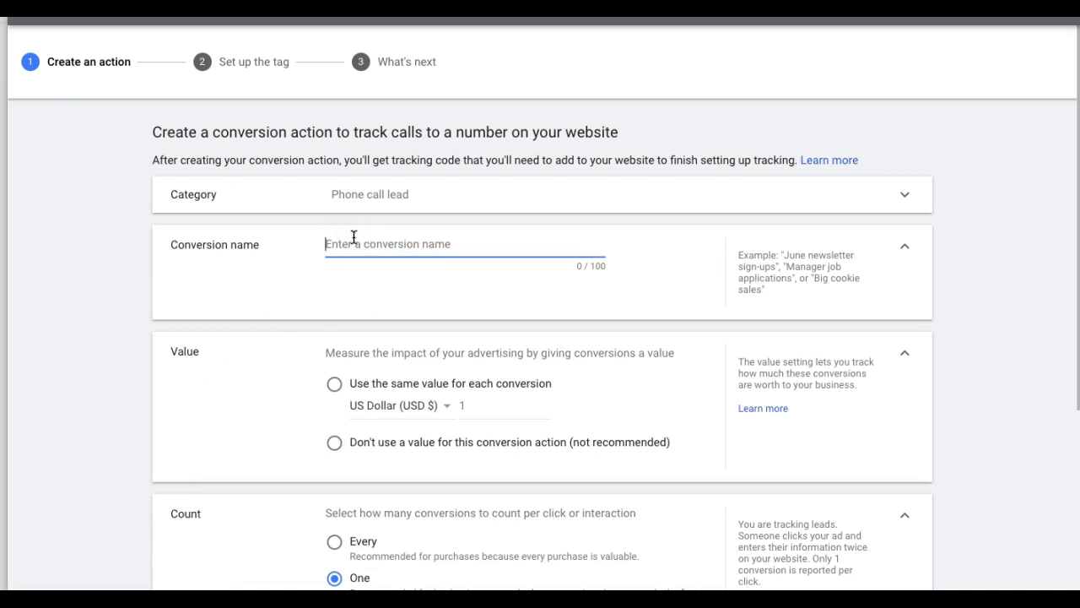
text(phone ca)
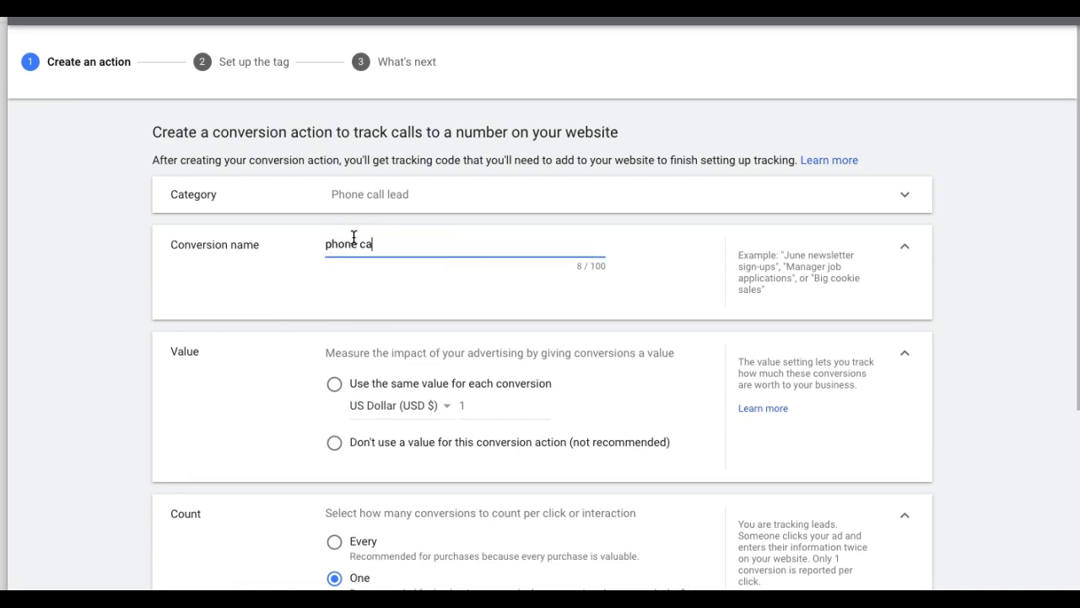
text(lls from website)
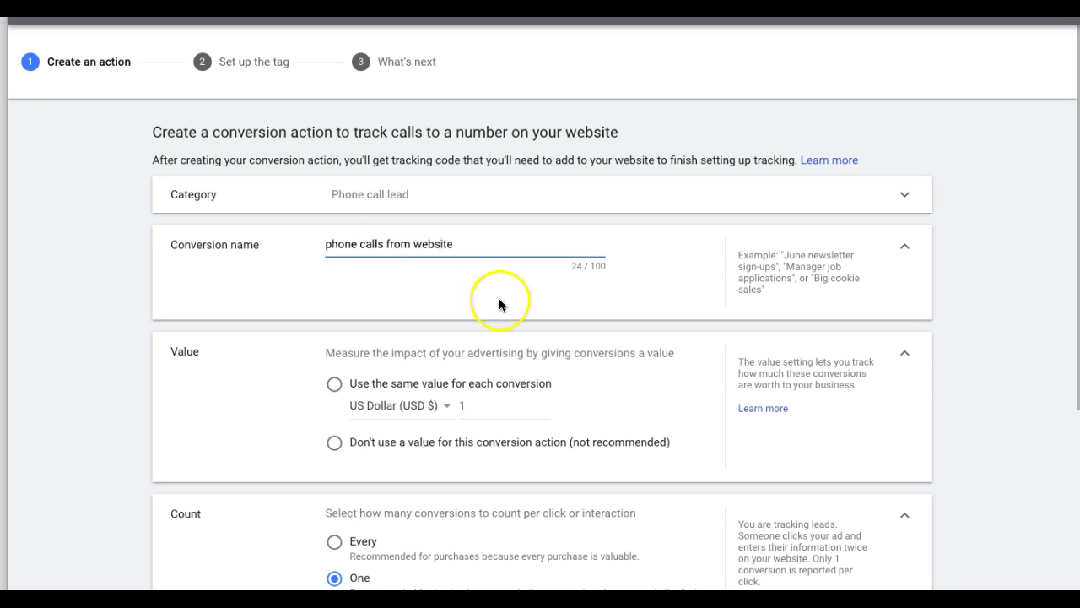
click(335, 443)
scroll(441, 380, down, 3)
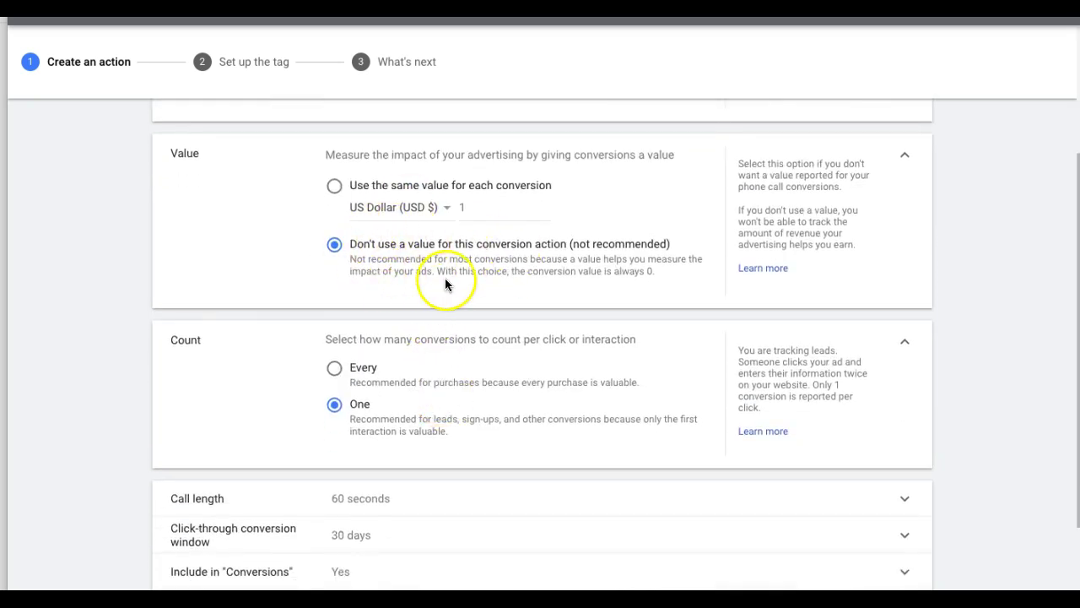
Set the minimum call length to 1 second and create the conversion action
scroll(422, 279, down, 2)
click(358, 386)
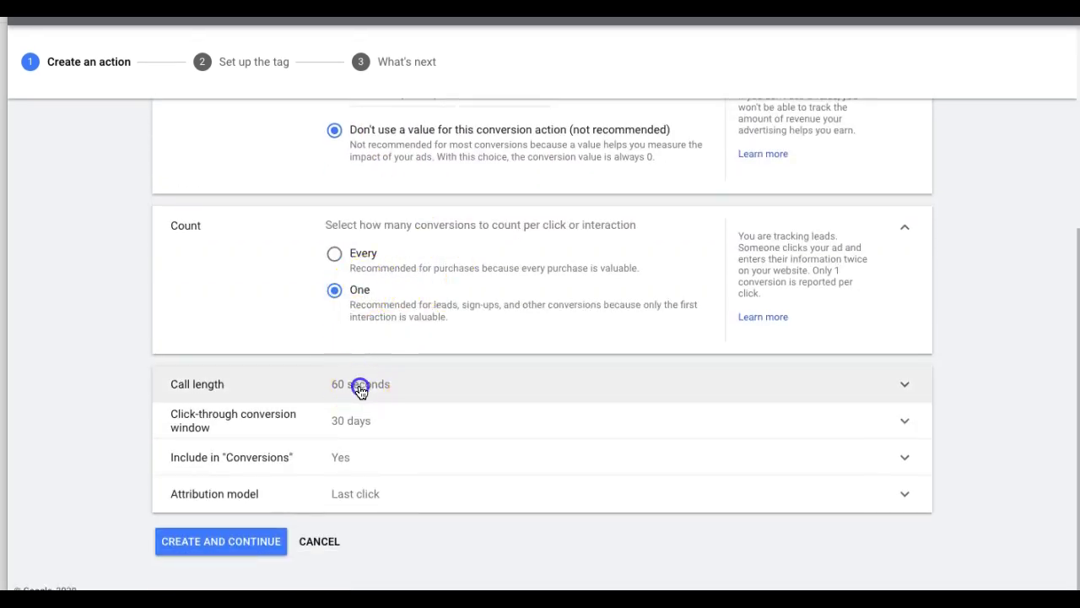
drag(340, 410, 306, 408)
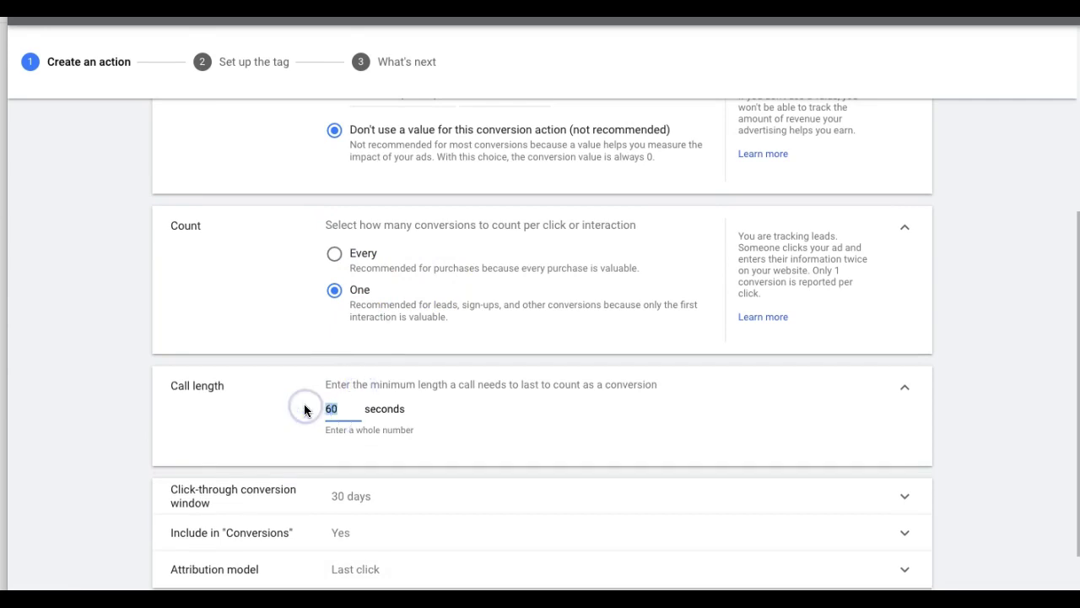
text(1)
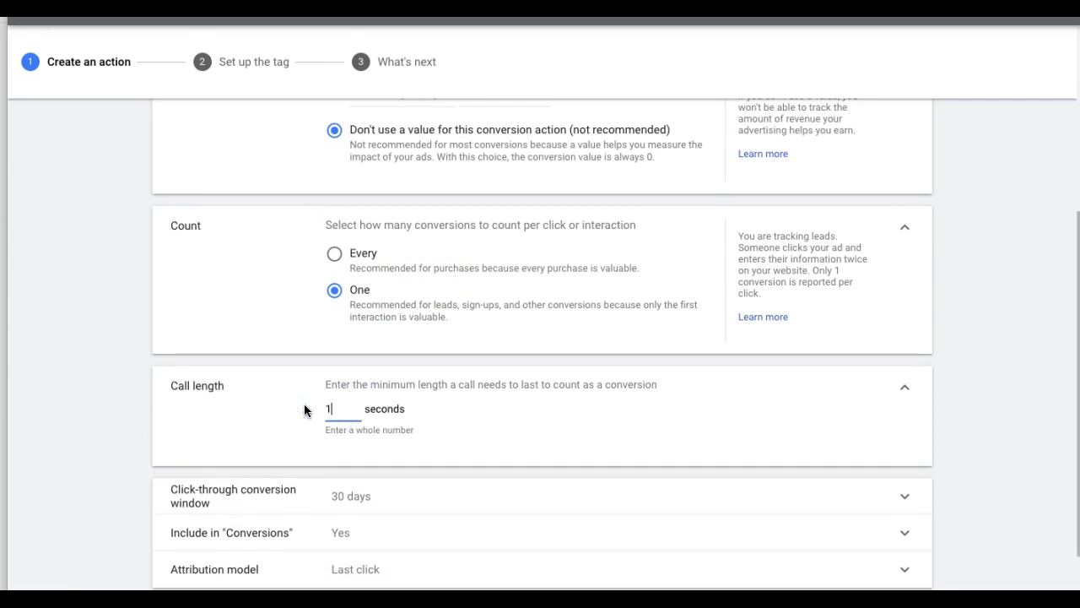
scroll(370, 420, down, 1)
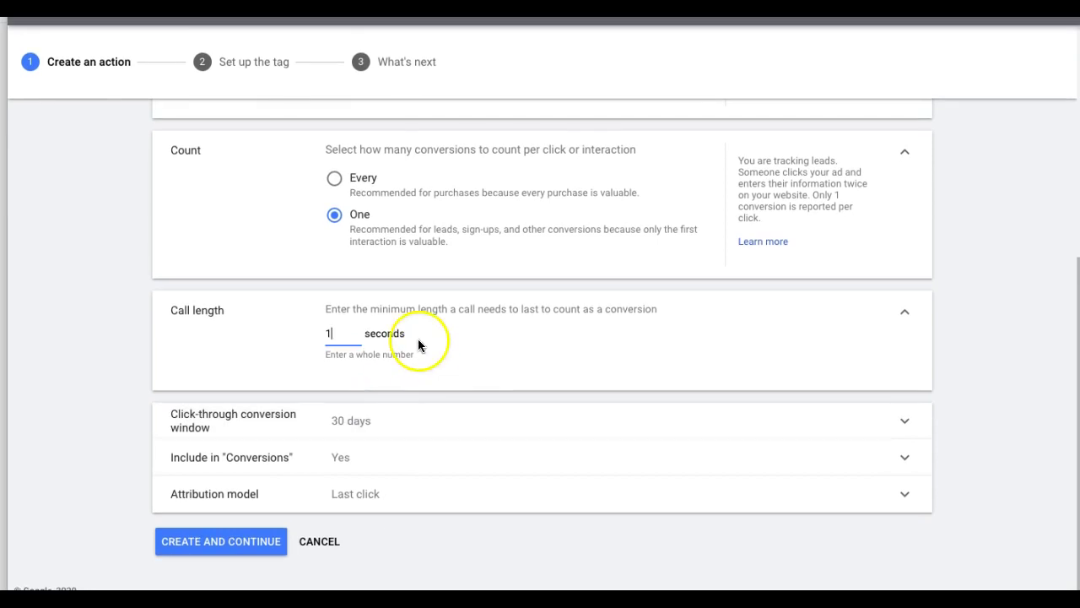
click(249, 547)
Choose to install the tag yourself and highlight the global site tag code for review
click(372, 333)
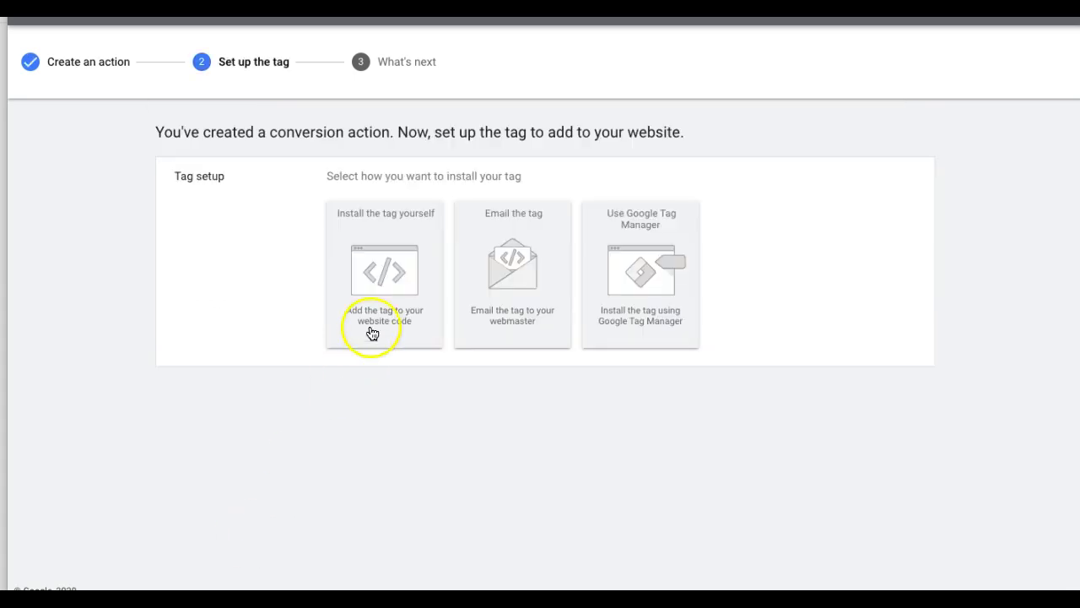
scroll(275, 316, down, 1)
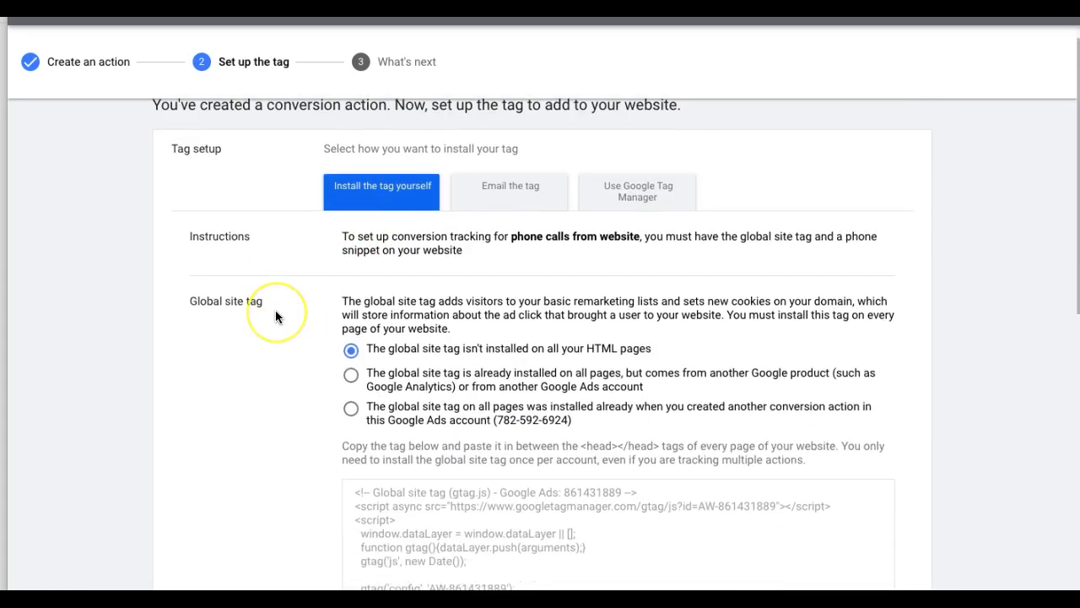
scroll(275, 317, down, 2)
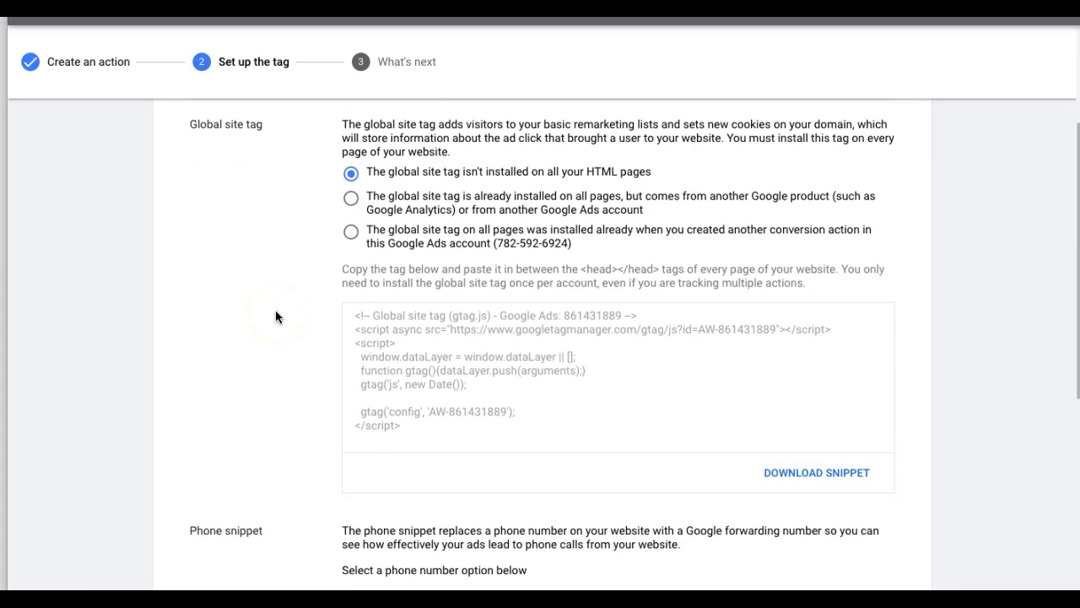
click(446, 367)
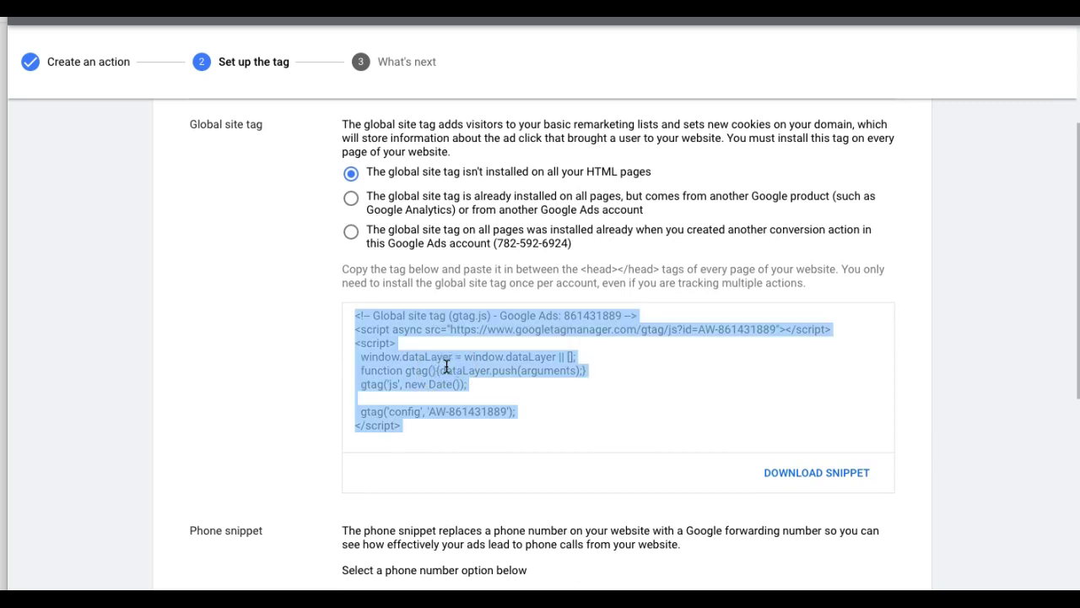
click(266, 365)
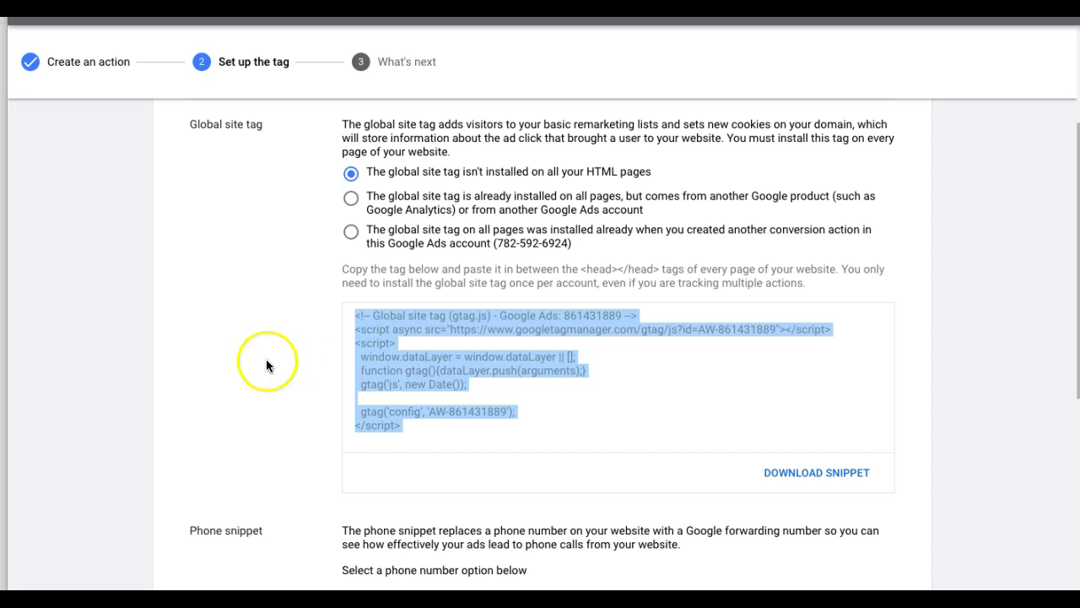
scroll(267, 365, down, 1)
click(377, 332)
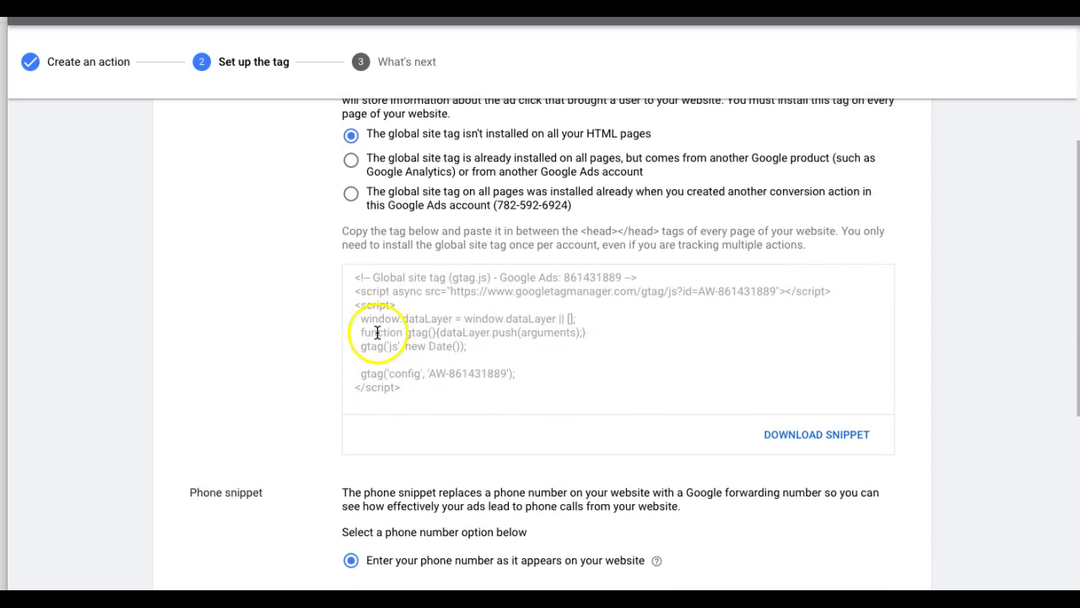
Enter the phone number as it appears on the website and create the phone snippet
scroll(262, 322, down, 5)
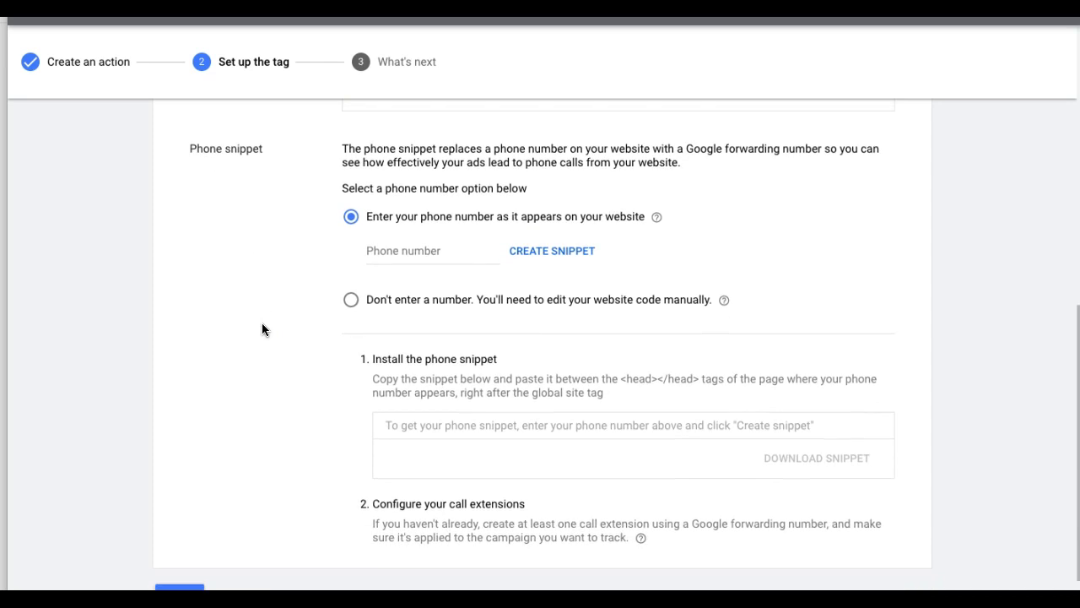
click(394, 263)
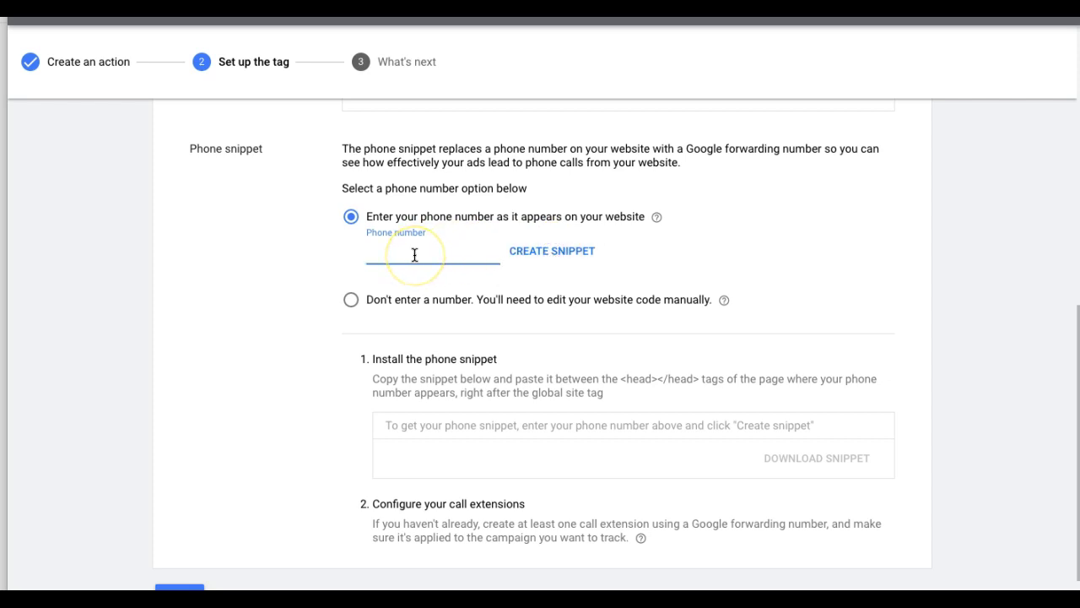
text(555)
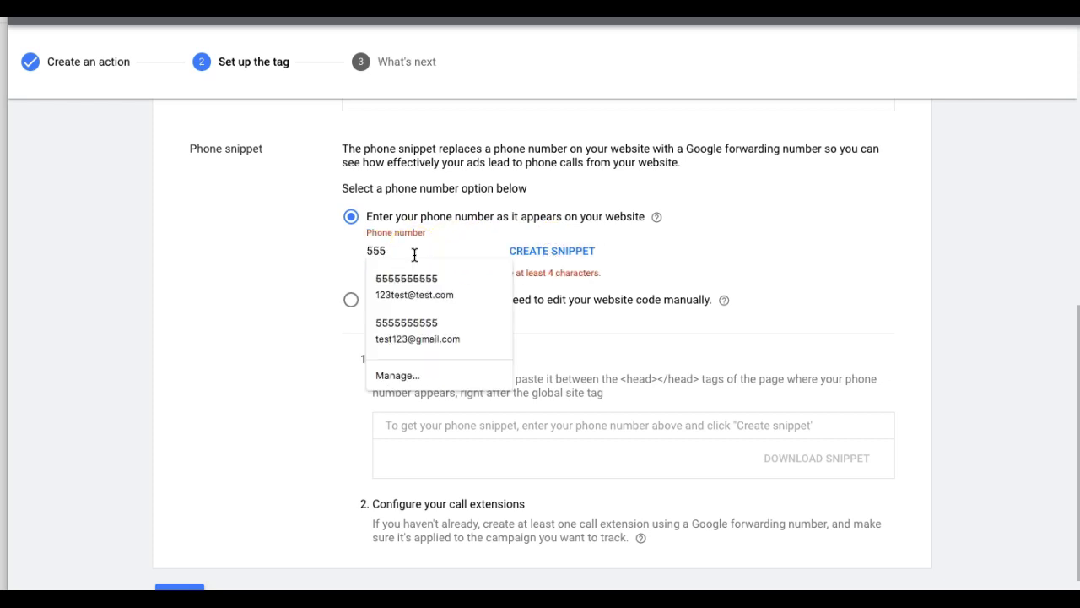
click(409, 283)
click(534, 255)
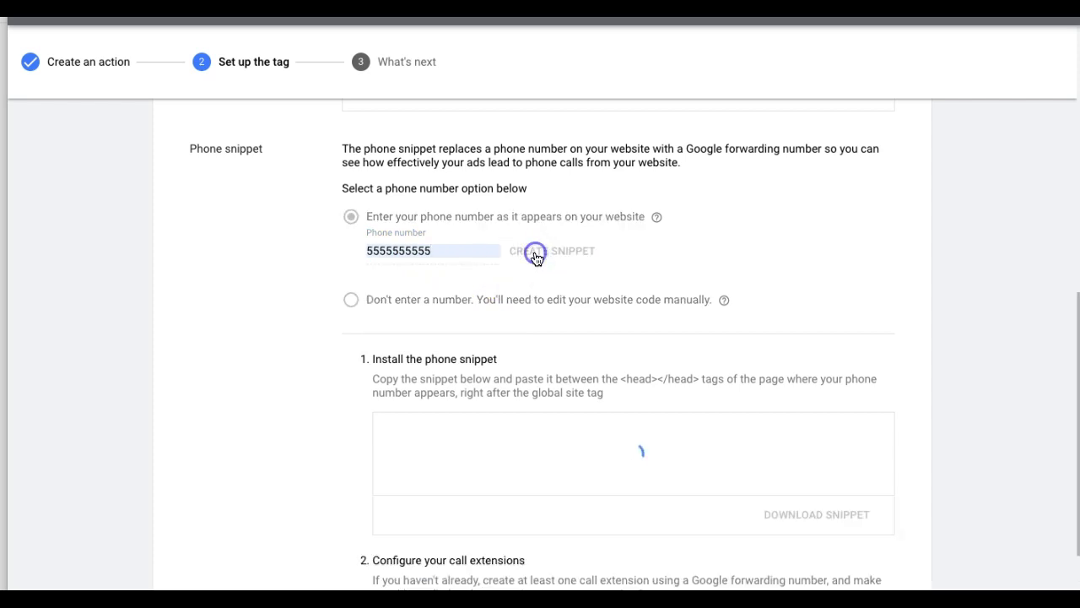
scroll(326, 396, down, 1)
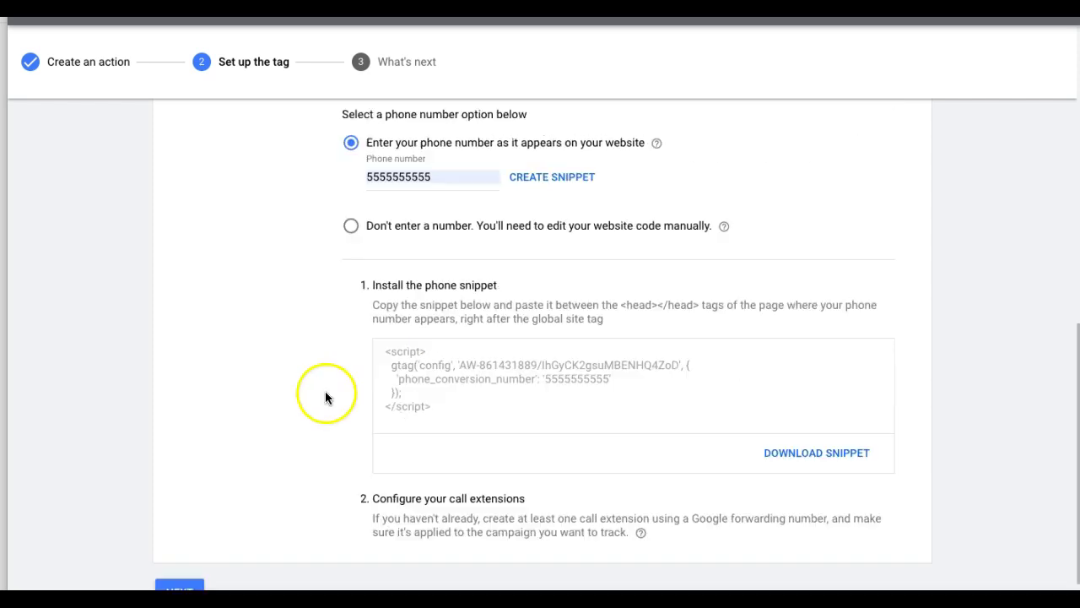
scroll(325, 397, down, 1)
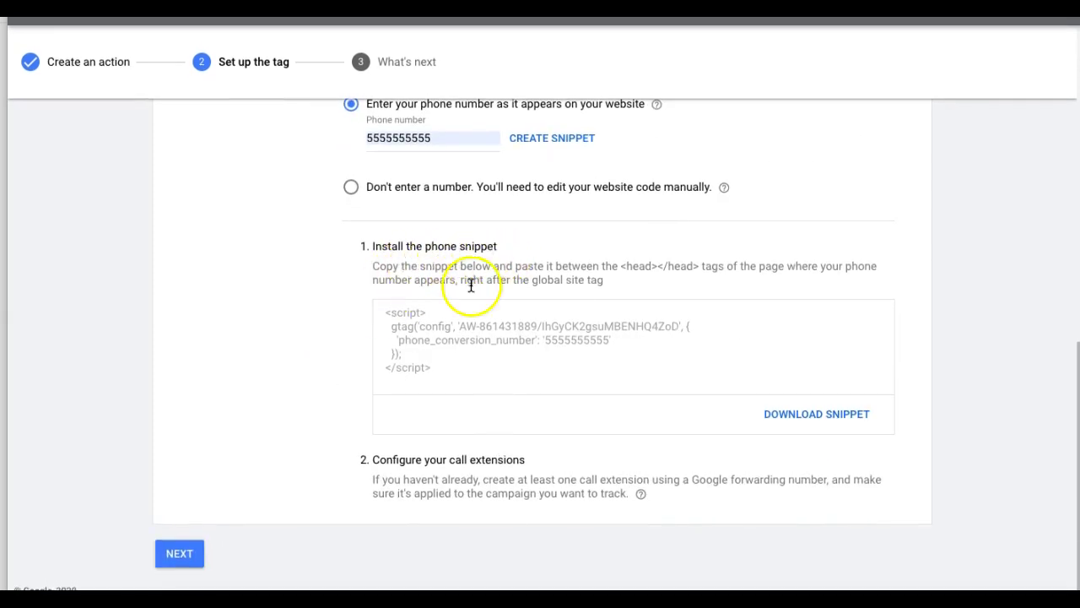
Select the phone snippet code, check it against the entered phone number, and finish the conversion action setup
click(447, 346)
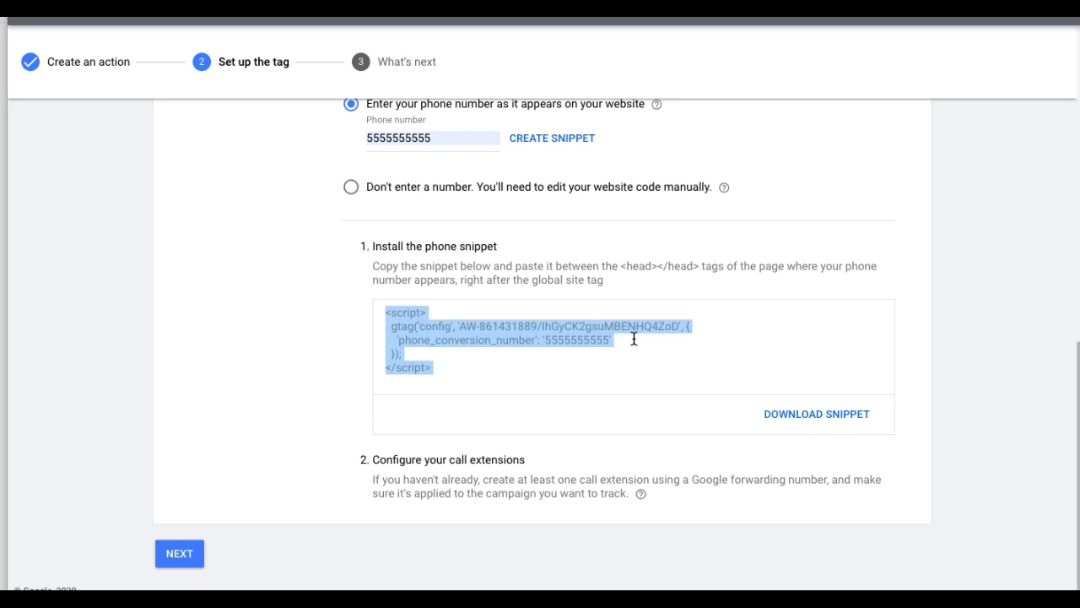
click(266, 321)
scroll(266, 320, up, 1)
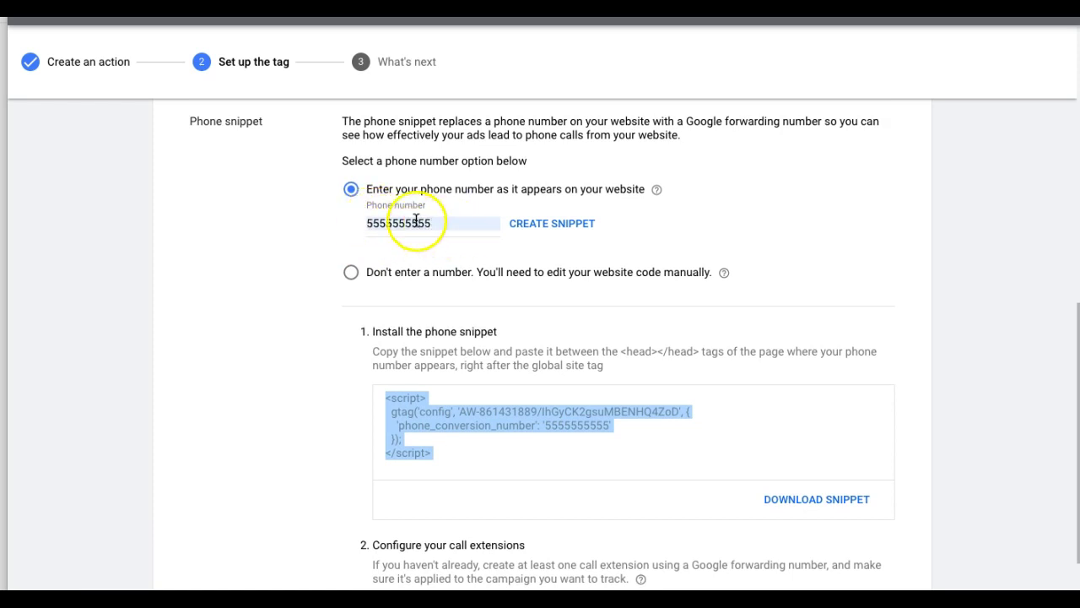
scroll(432, 415, down, 1)
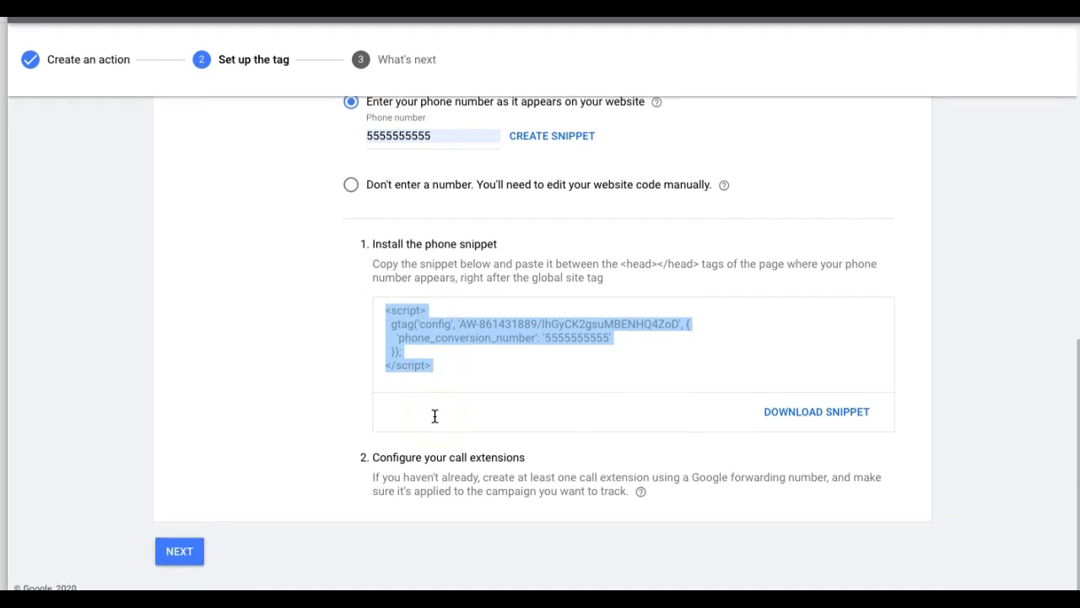
click(180, 553)
click(182, 350)
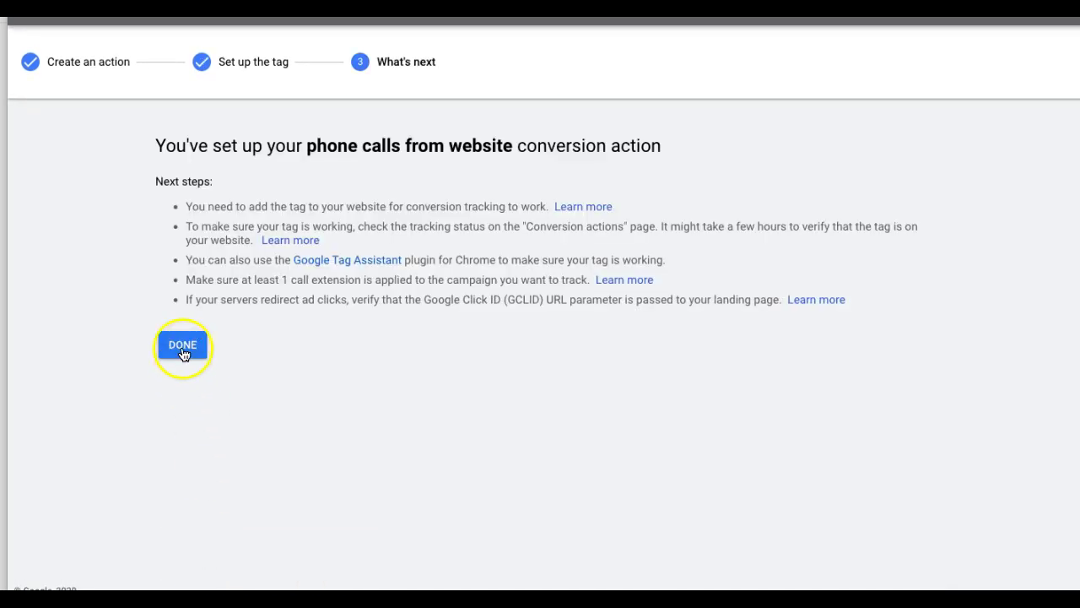